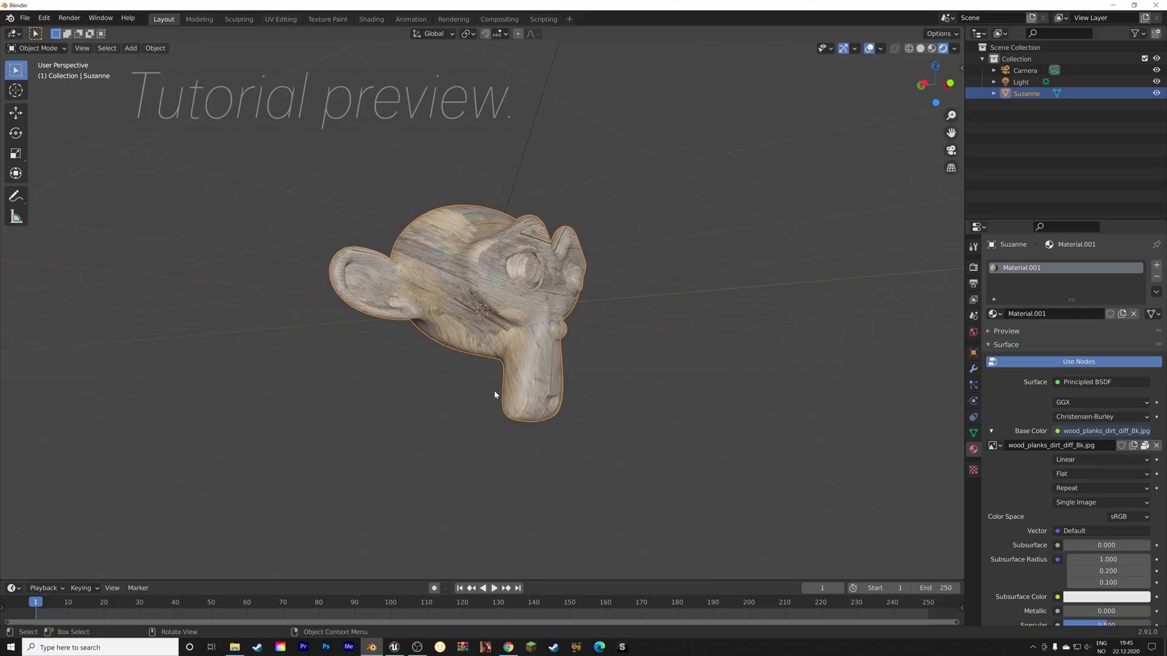
- Switch to Unreal Engine and play the first-person level in full screen
middle_click_drag(563, 183, 544, 196)
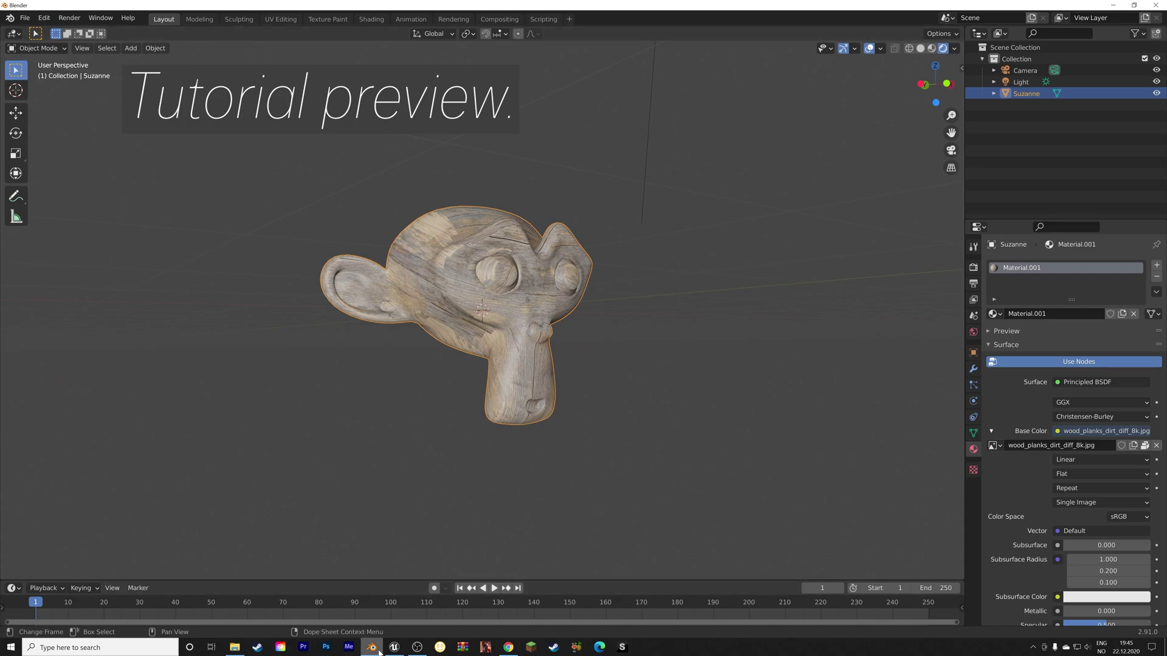
key("alt+Tab")
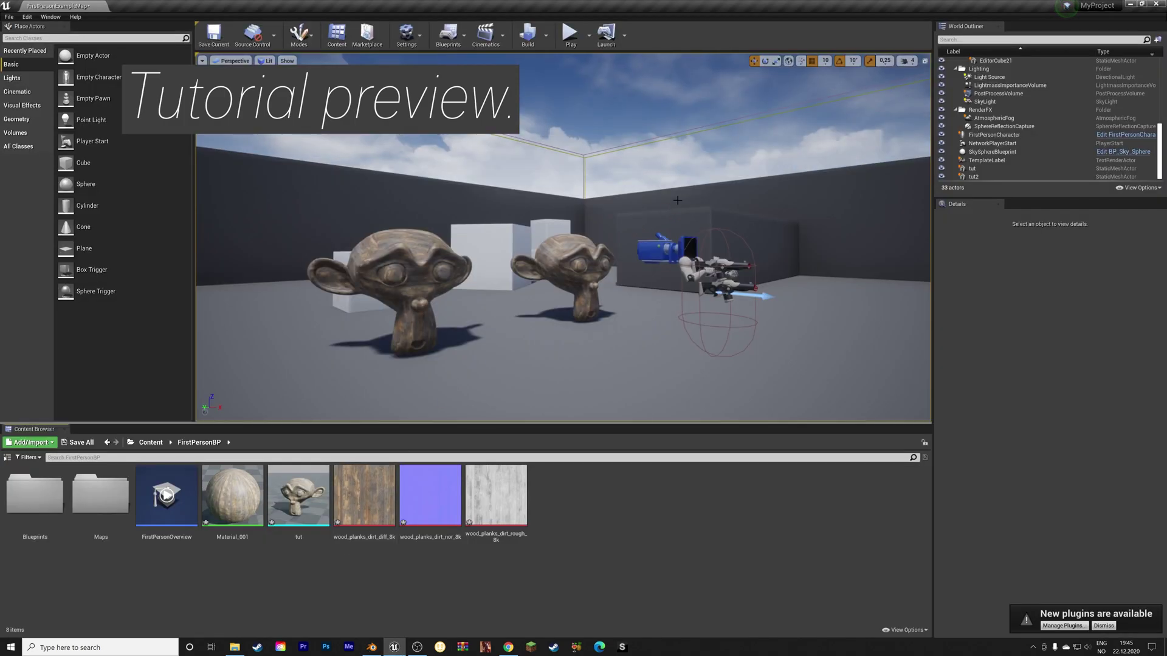
left_click(570, 34)
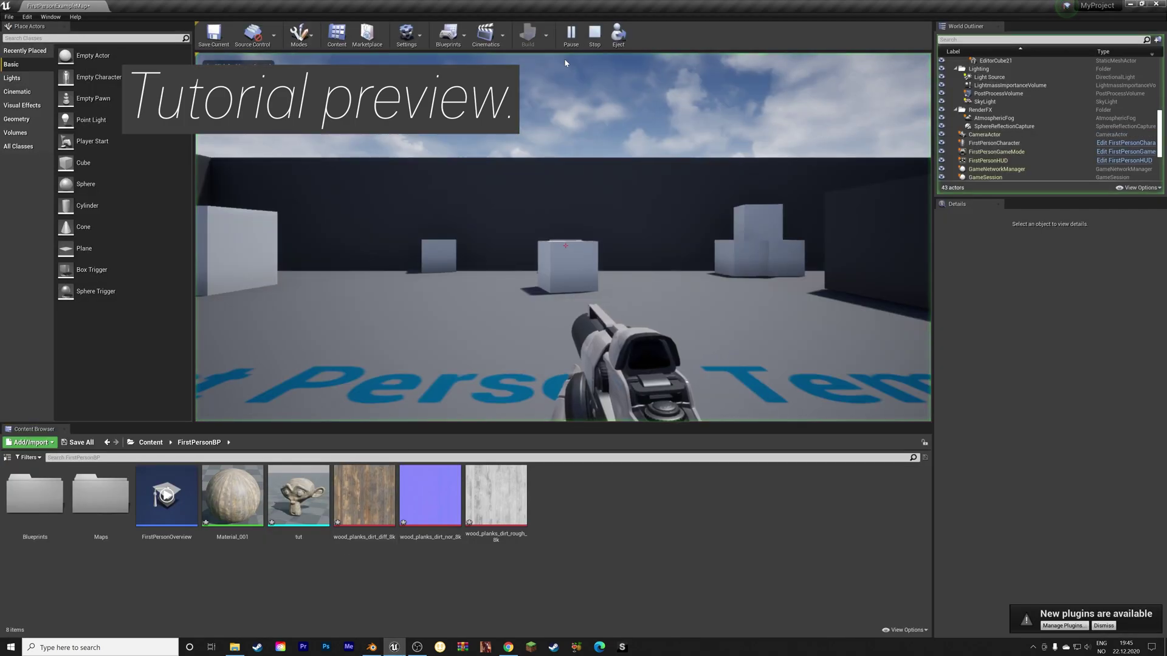
left_click(572, 165)
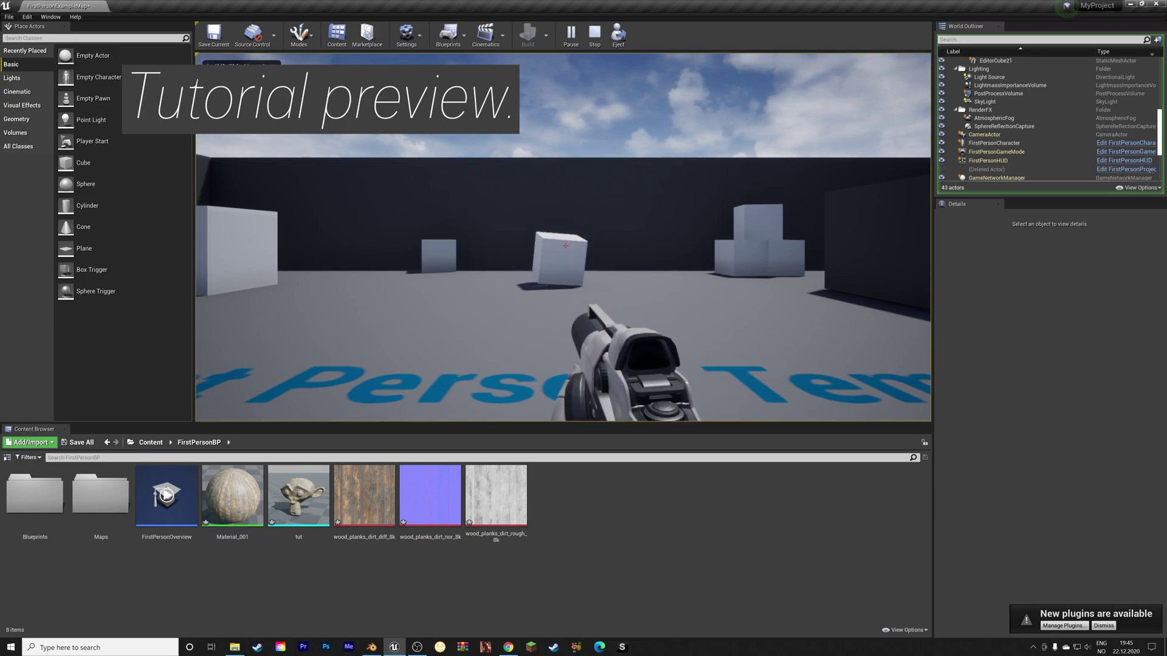
key("F11")
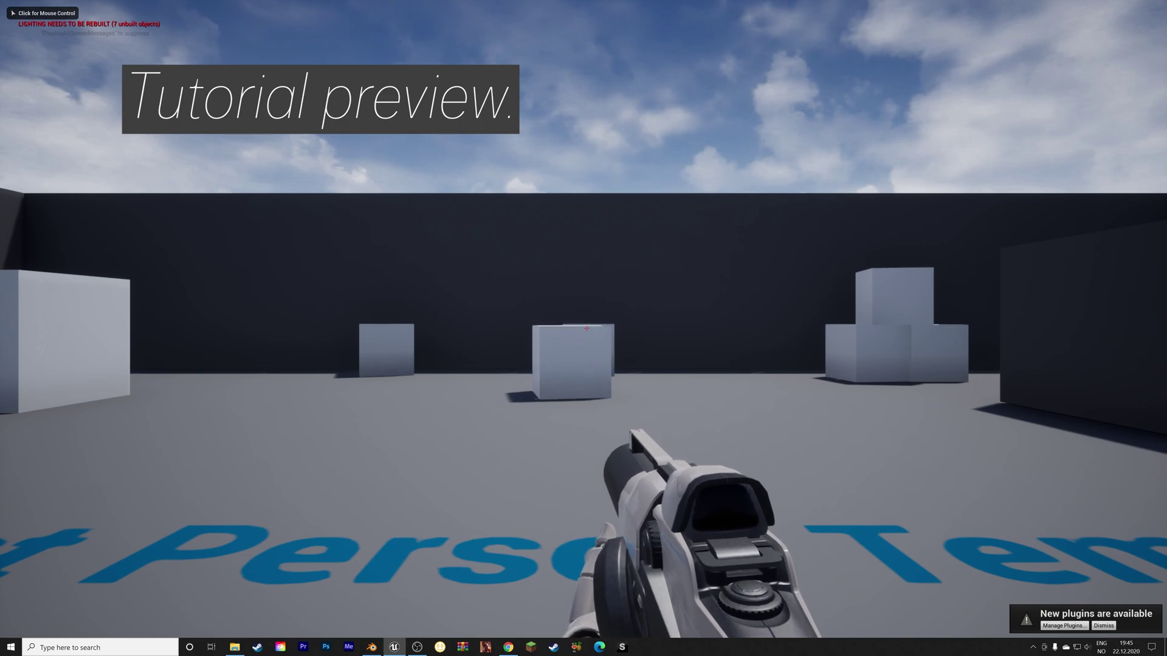
left_click(583, 328)
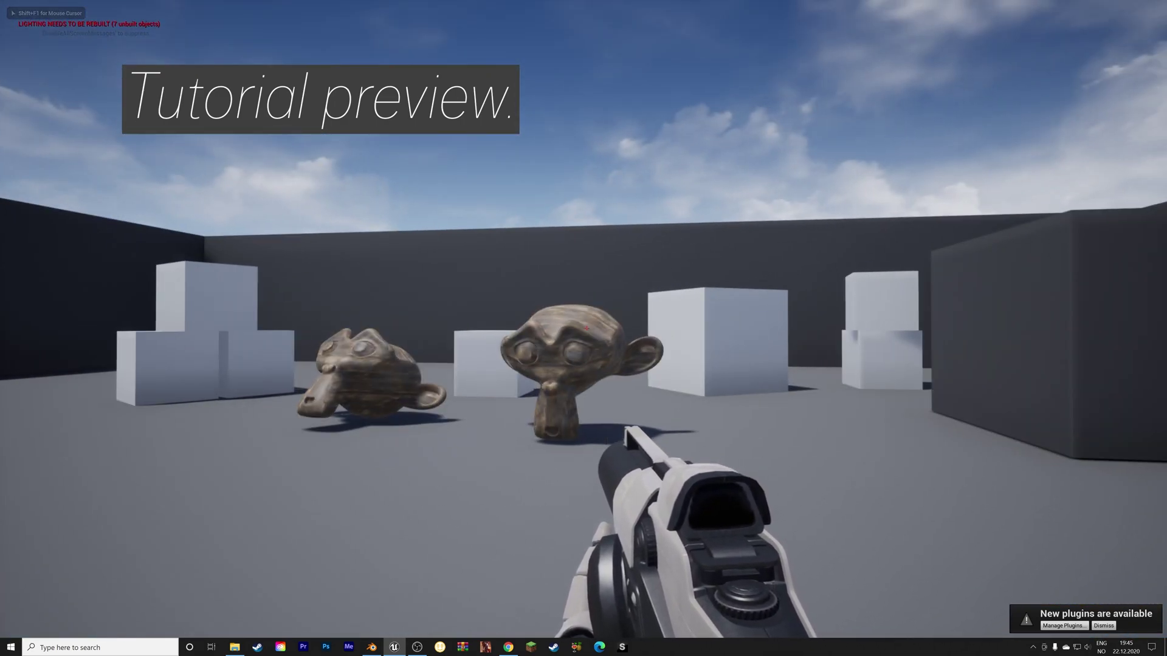
- Shoot at the wood-textured monkey heads in the running level to examine how they react
left_click(586, 328)
left_click(586, 329)
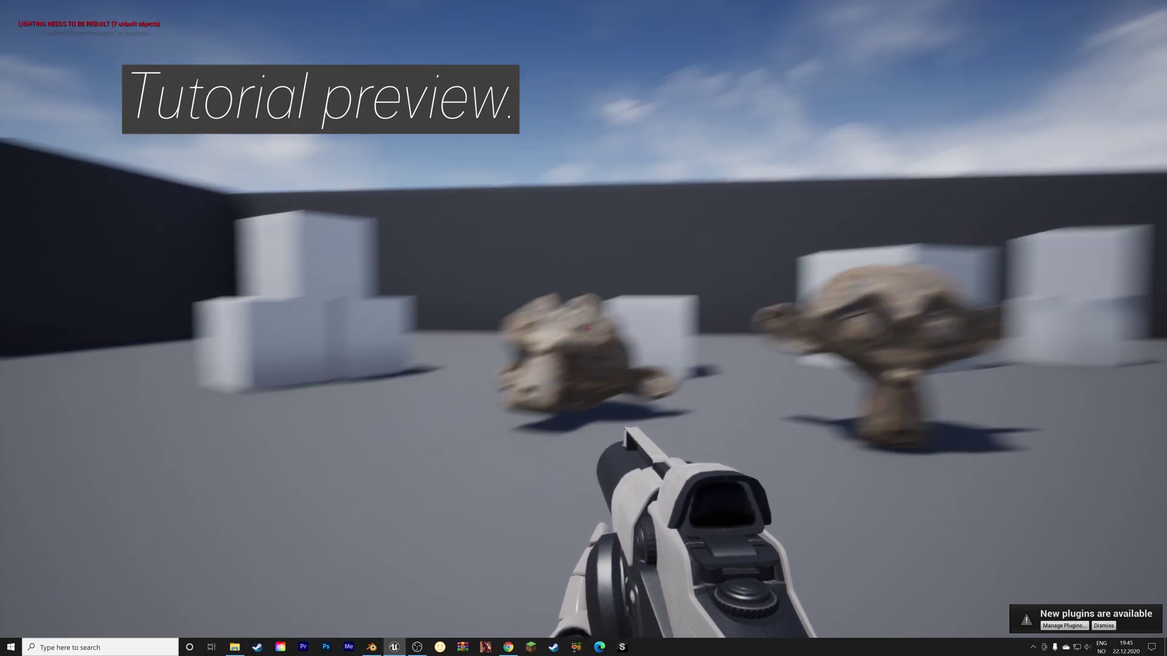
left_click(586, 329)
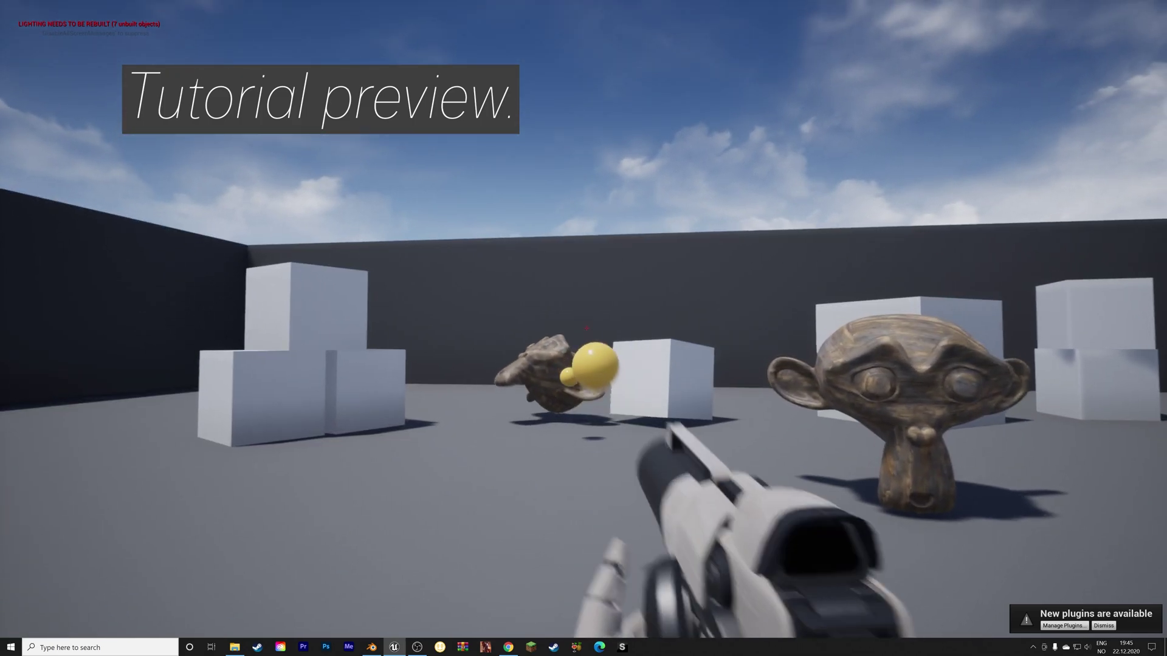
left_click(587, 328)
key("w")
left_click(586, 328)
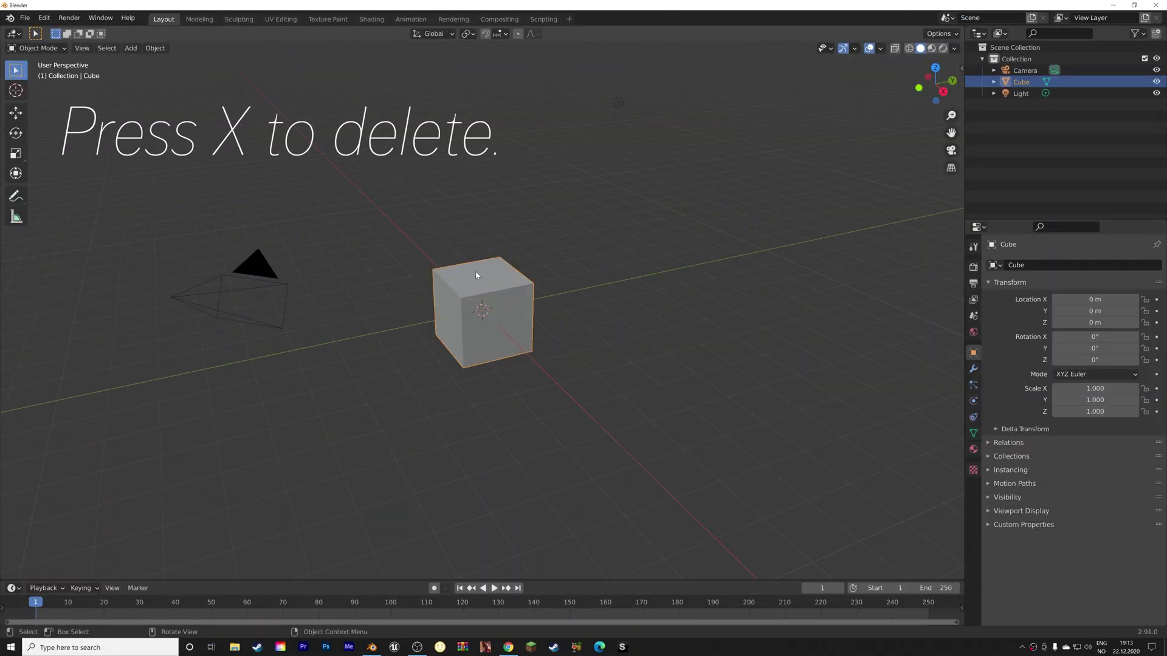
- Delete the default cube and add a Monkey mesh in its place
key("x")
left_click(476, 273)
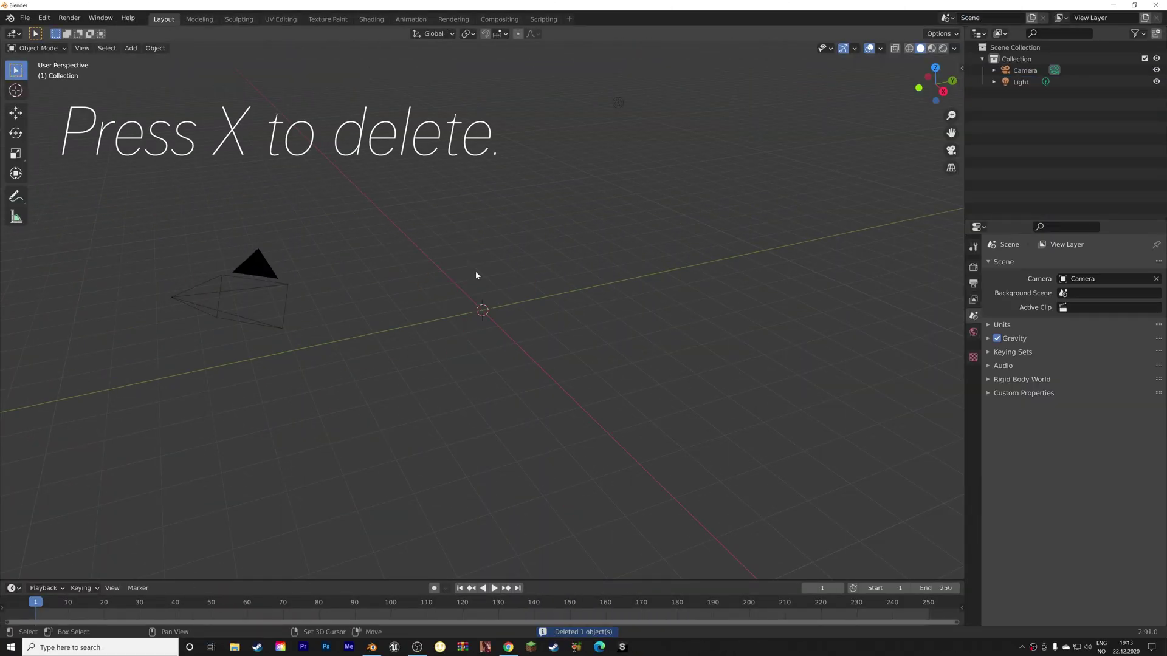
key("shift+a")
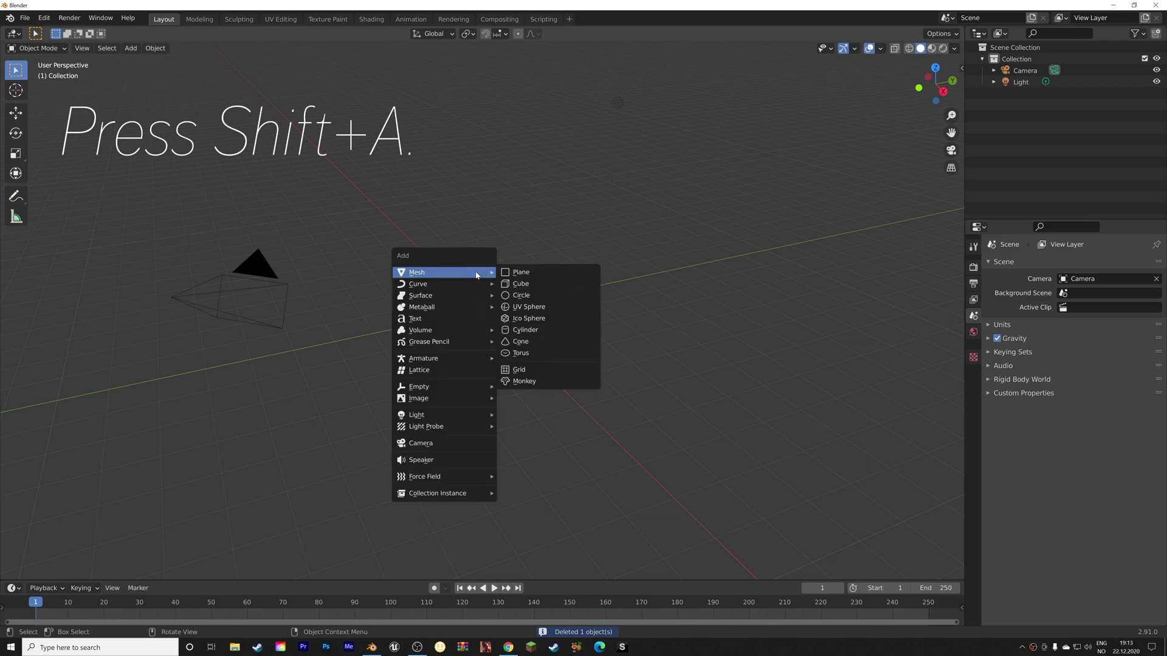
left_click(522, 381)
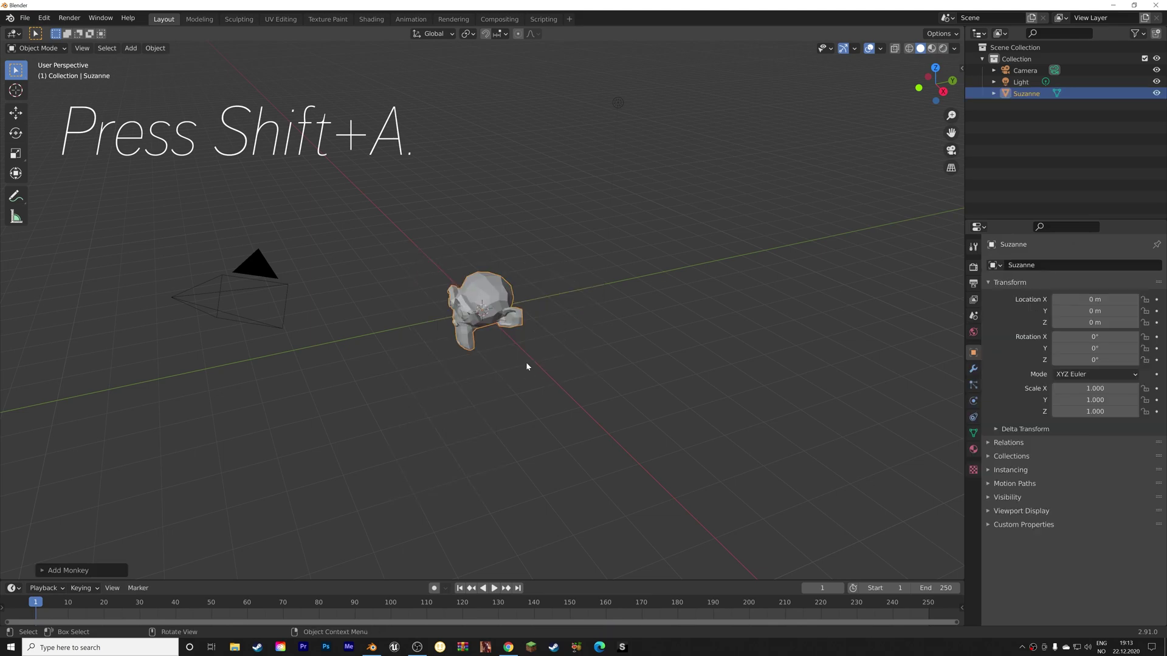
- Add a Subdivision Surface modifier to the monkey head with its viewport levels set to 2
left_click(973, 369)
left_click(1003, 266)
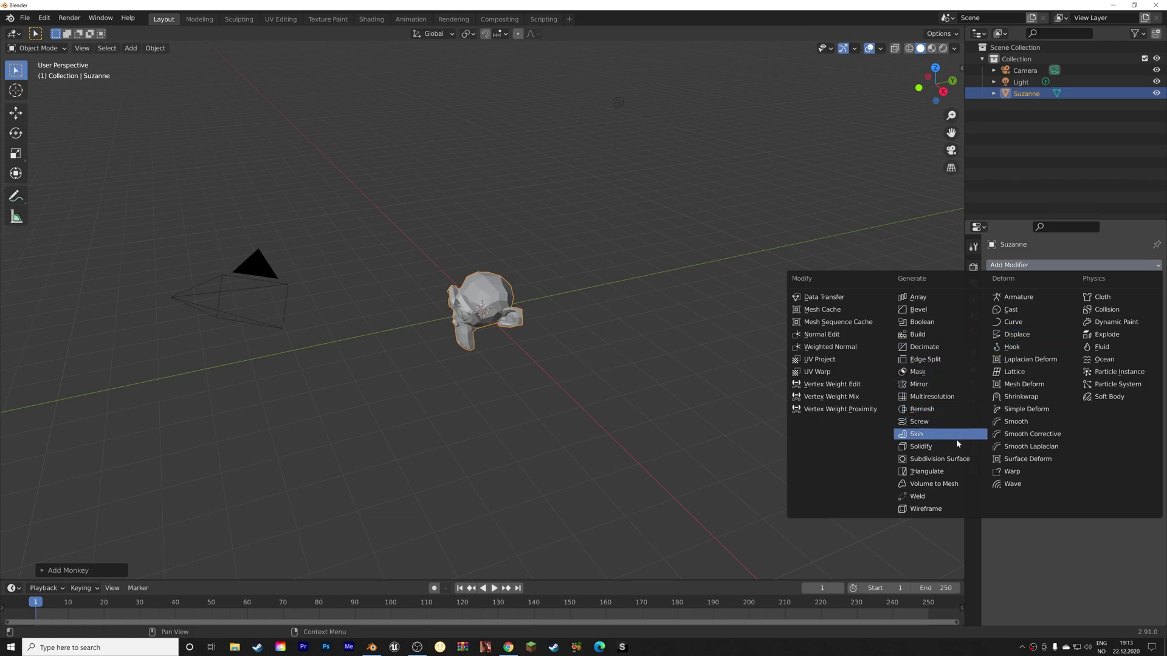
left_click(902, 459)
middle_click_drag(551, 344, 607, 316)
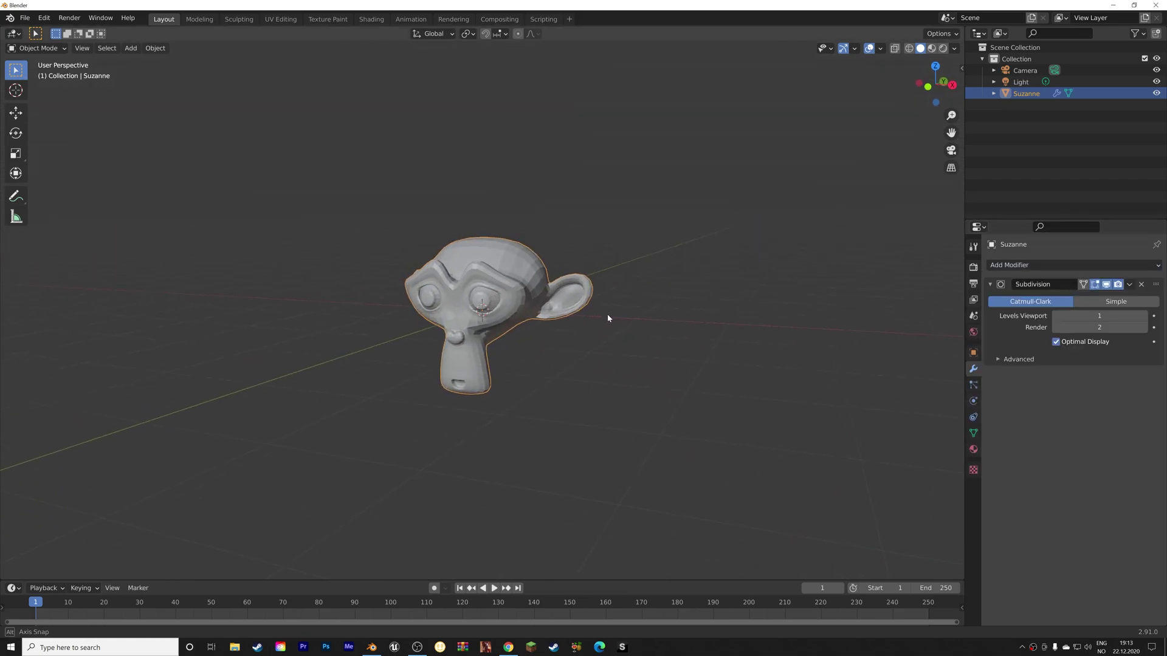
left_click(1144, 317)
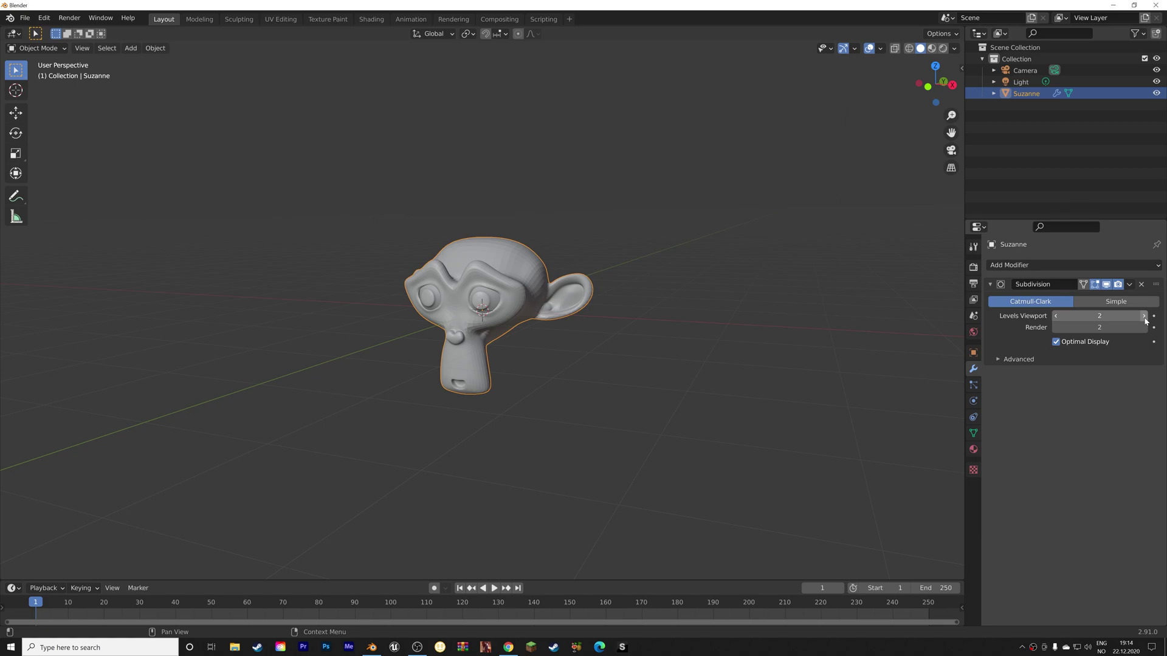
- Shade the monkey head smooth and apply its Subdivision modifier
left_click(154, 48)
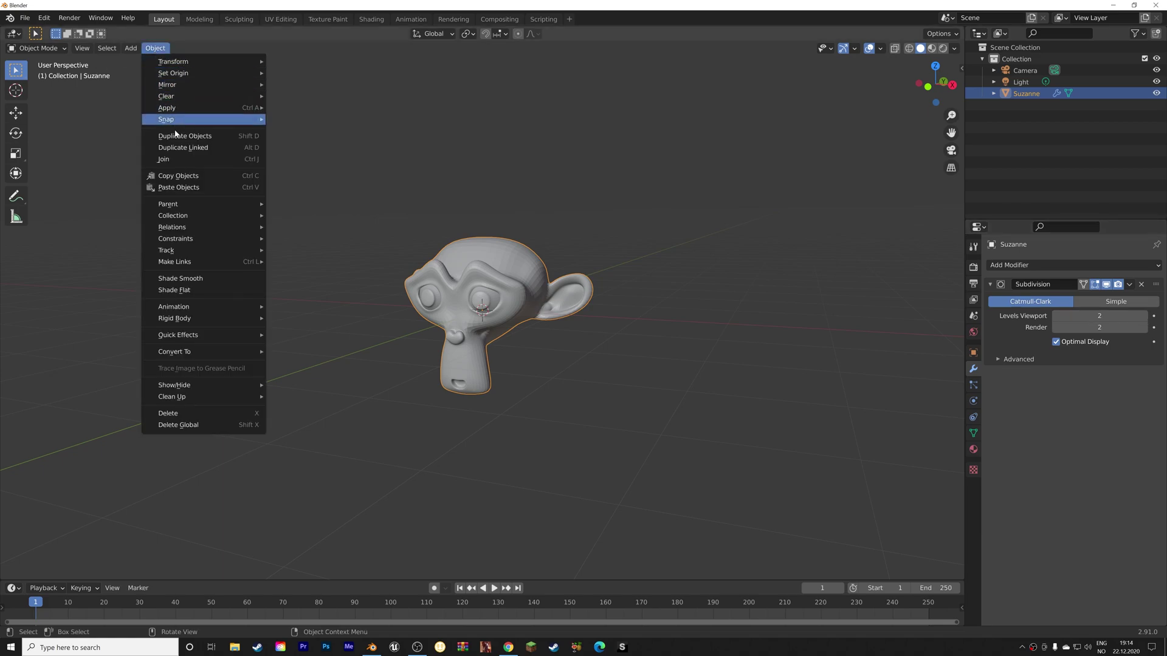
left_click(182, 279)
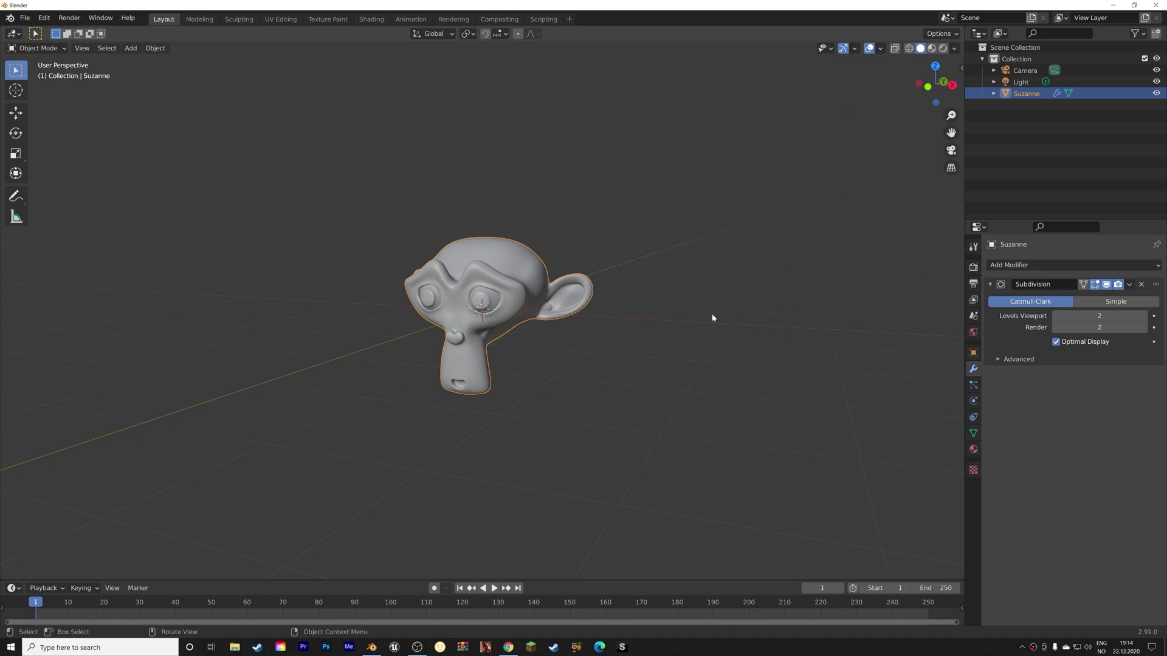
left_click(1129, 284)
left_click(1113, 305)
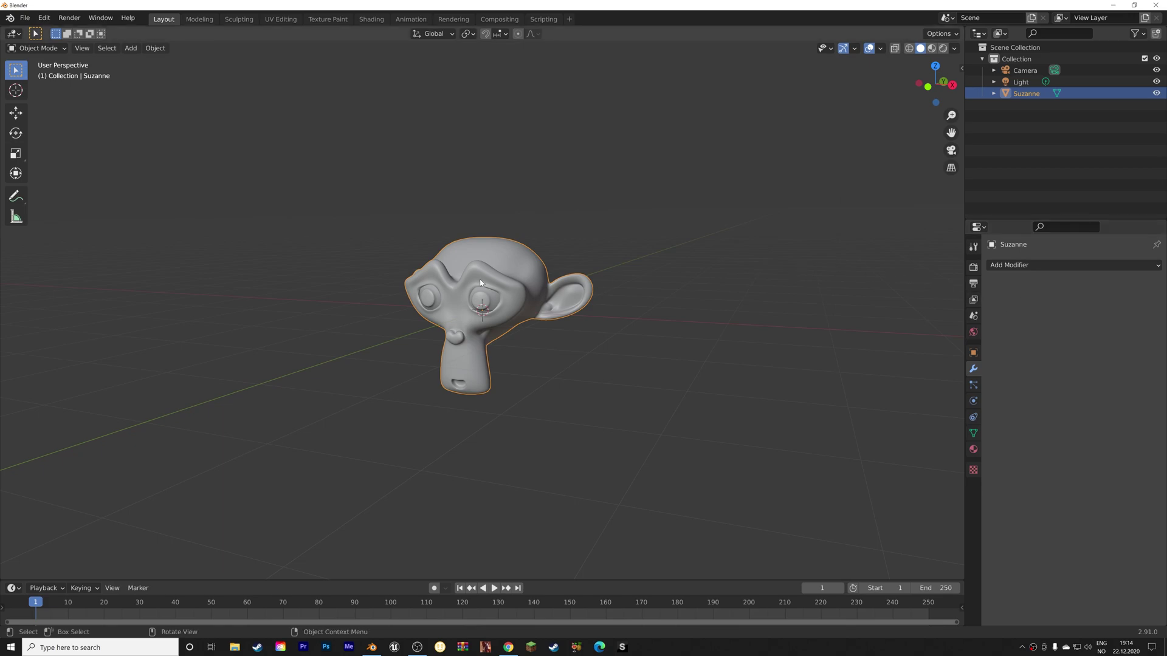
- Unwrap the whole monkey mesh in Edit Mode using Smart UV Project
middle_click_drag(542, 267, 581, 263)
key("Tab")
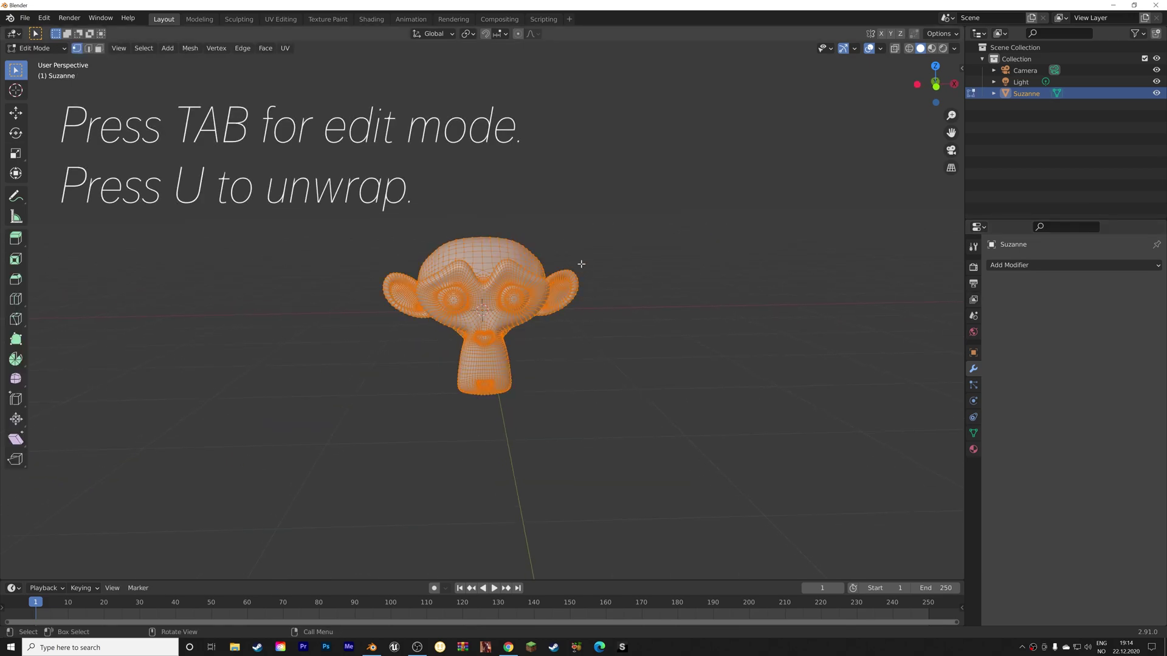
key("u")
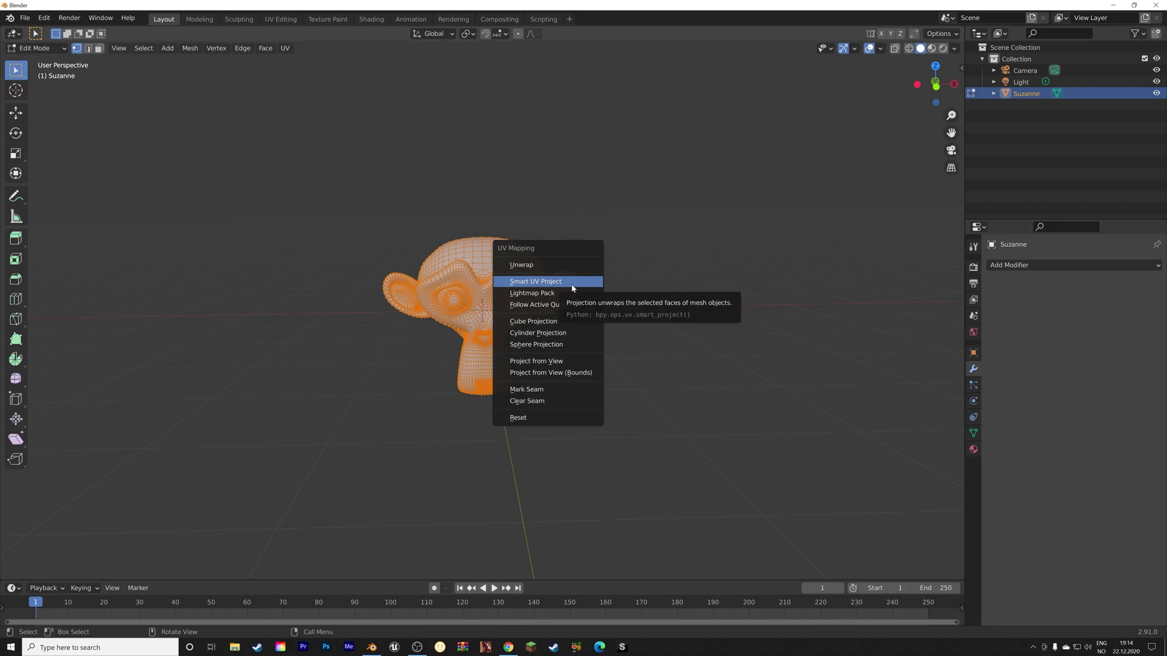
left_click(571, 284)
left_click(551, 376)
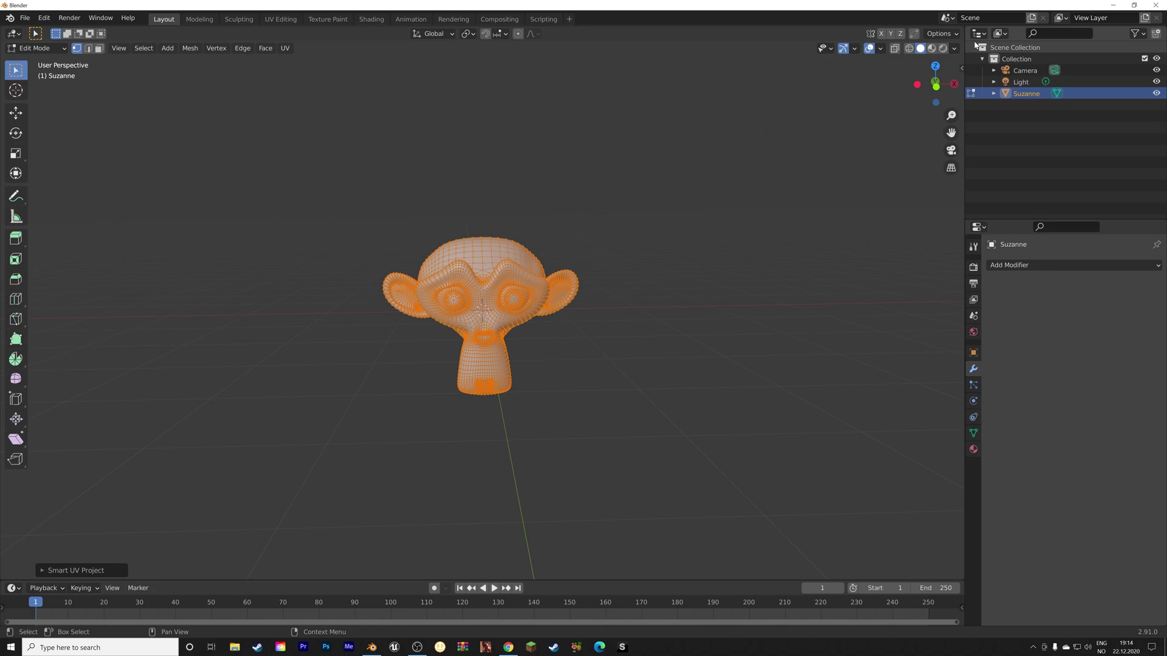
- Split the 3D viewport into two side-by-side areas and make one of them a UV Editor
left_click_drag(963, 28, 480, 61)
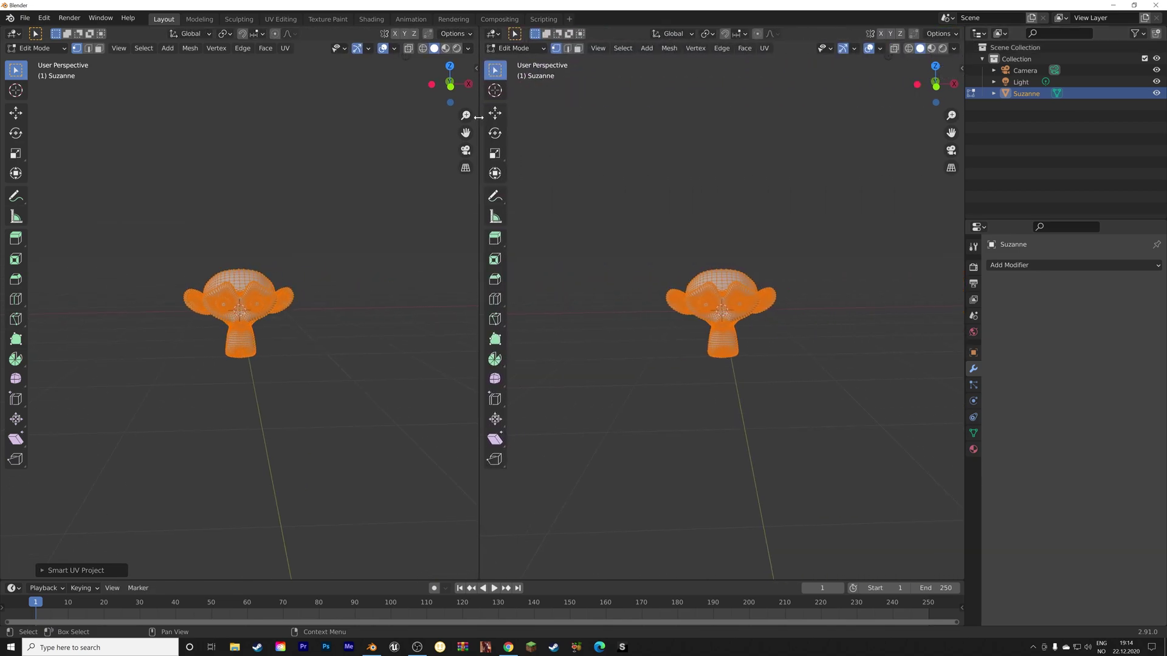
left_click(494, 33)
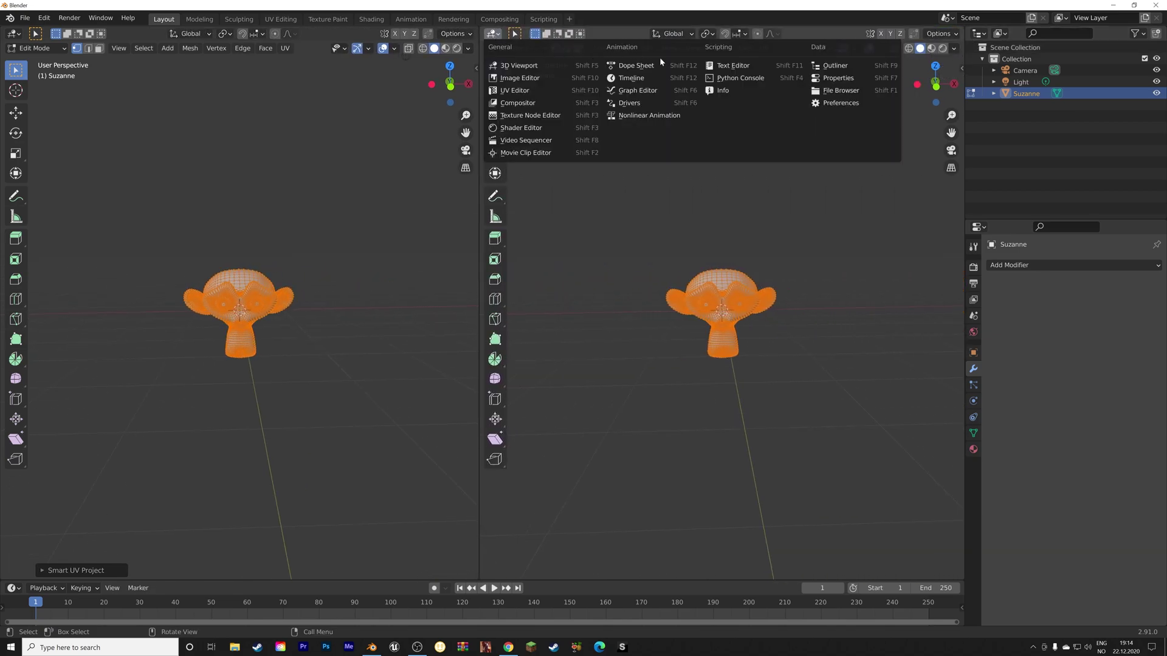
left_click(555, 91)
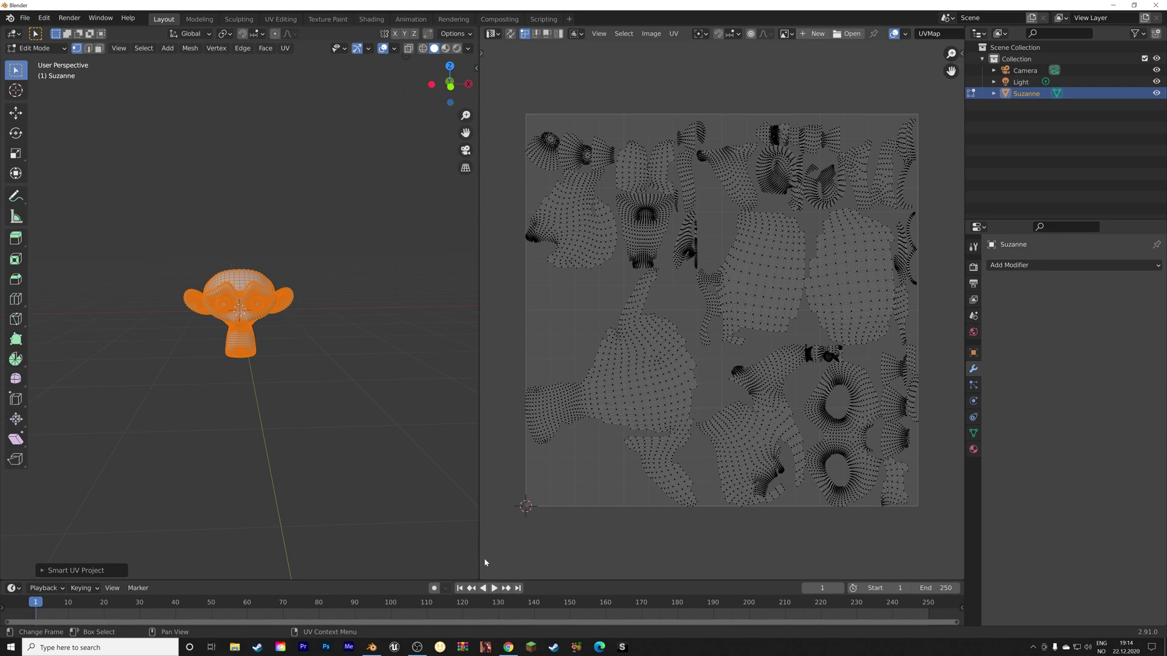
- Switch to Chrome and download the 8k JPG diffuse map of the wood_planks_dirt texture from Texture Haven
left_click(510, 648)
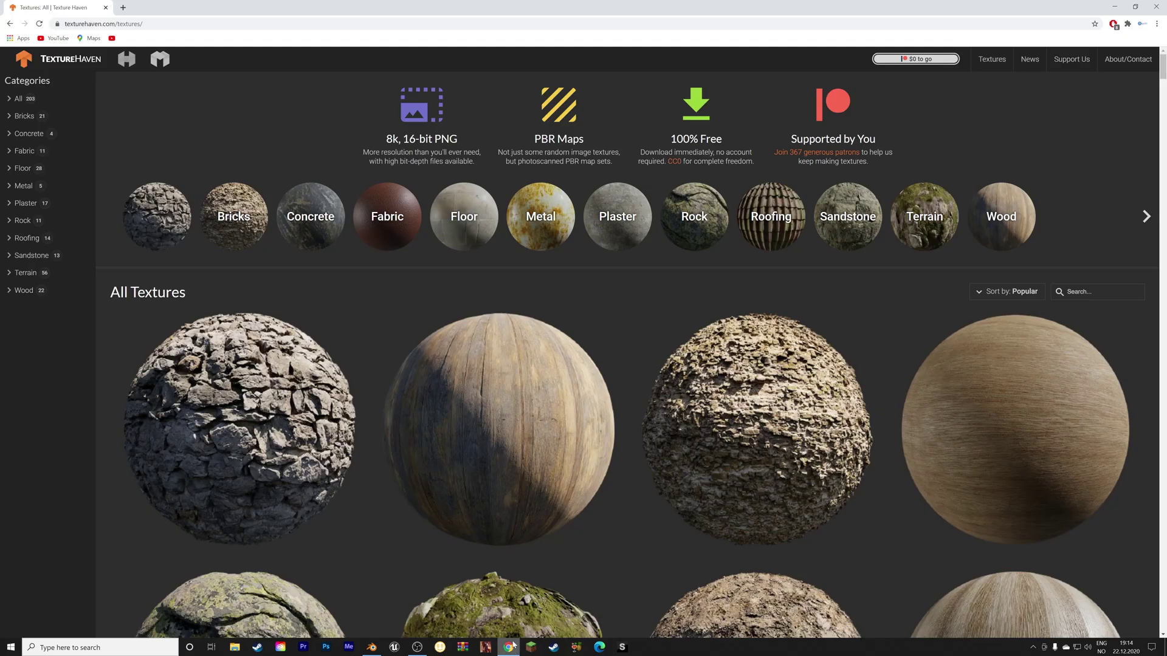
left_click(508, 467)
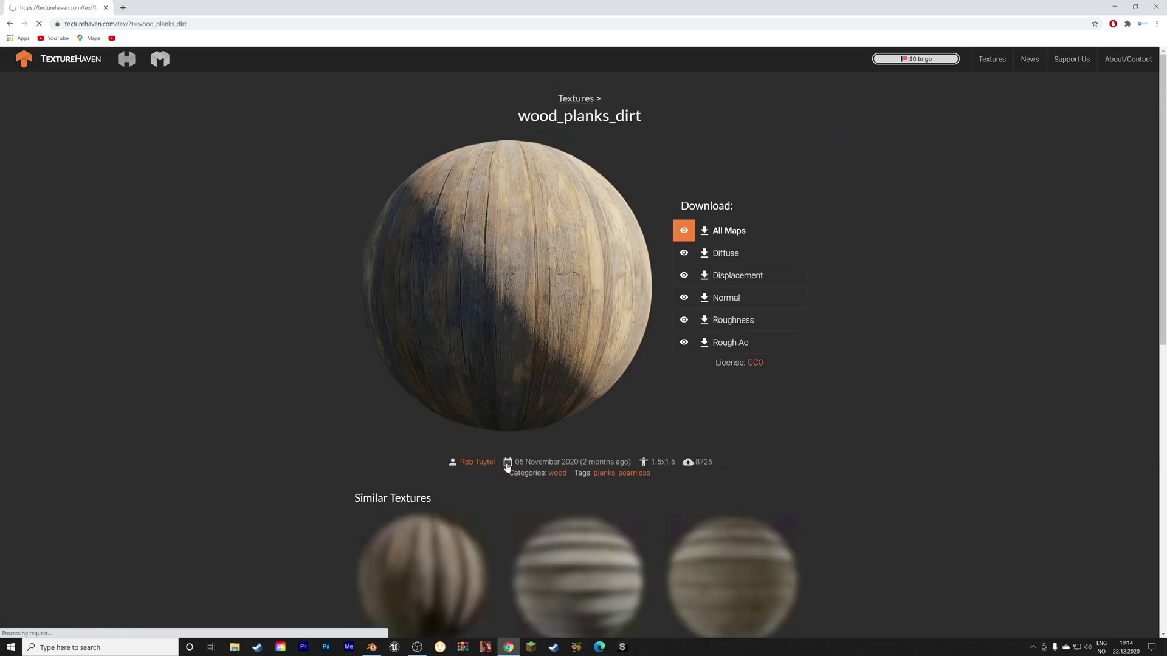
left_click(714, 254)
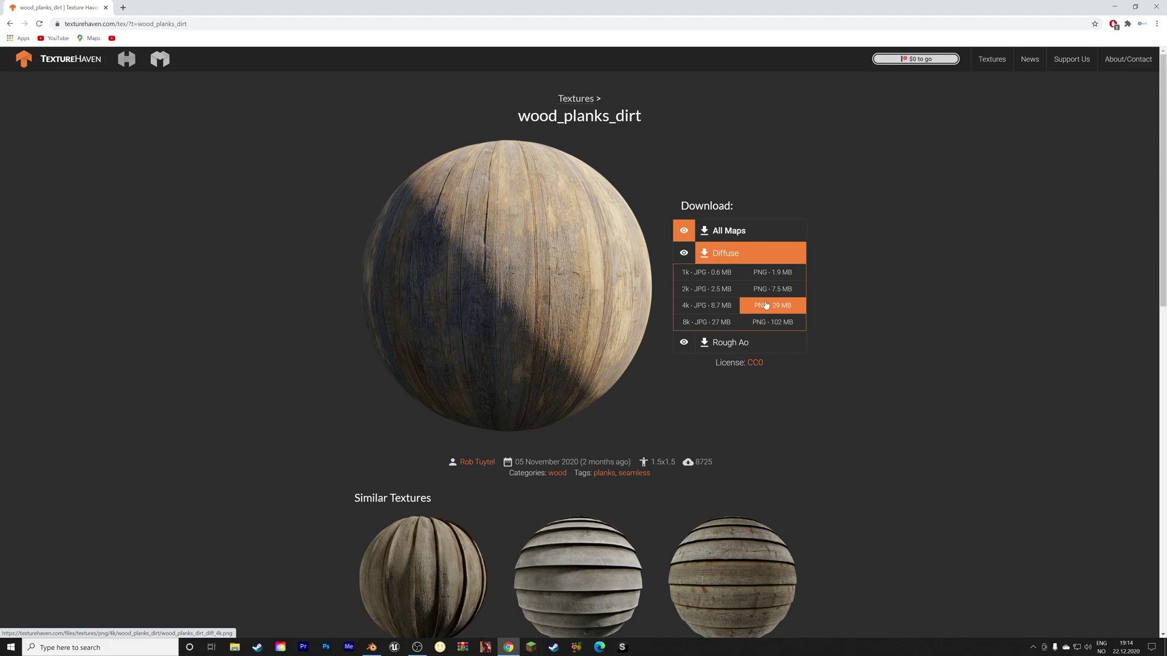
left_click(722, 322)
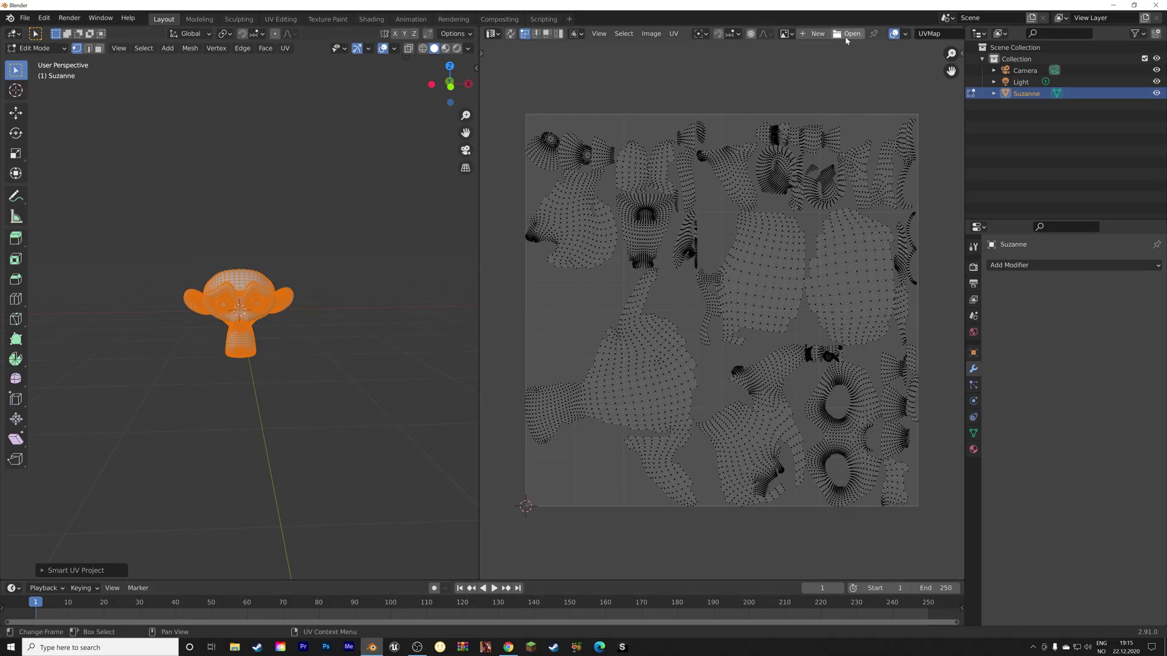
- Load wood_planks_dirt_diff_8k.jpg from the Downloads folder as the image behind the monkey's UV layout
left_click(846, 37)
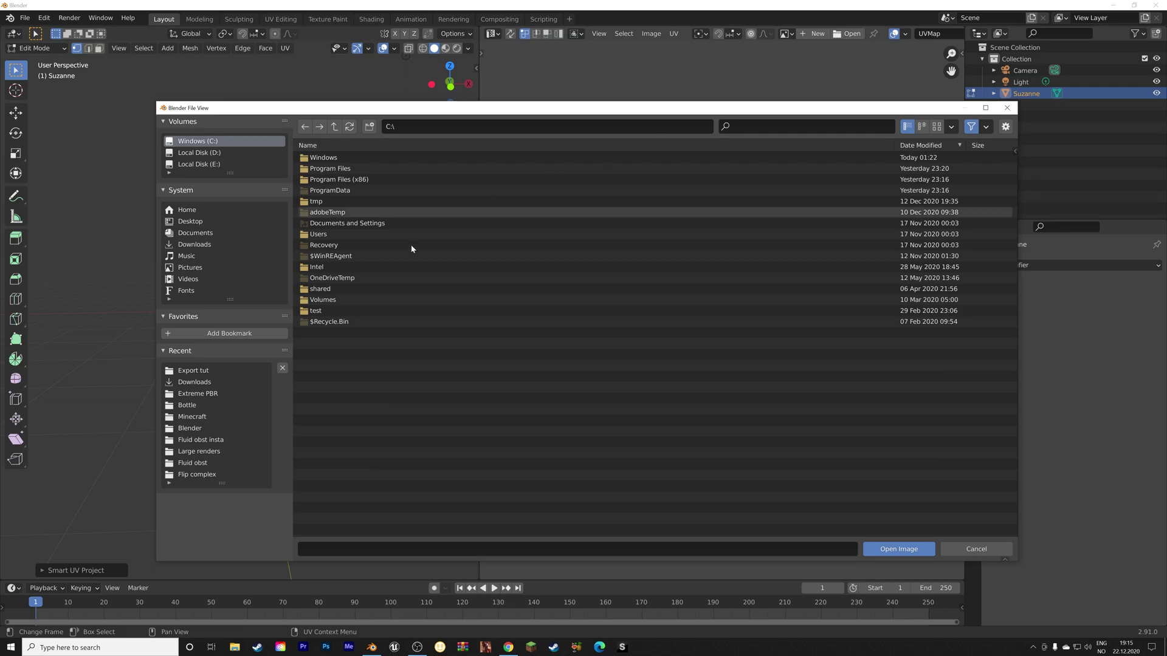
left_click(201, 382)
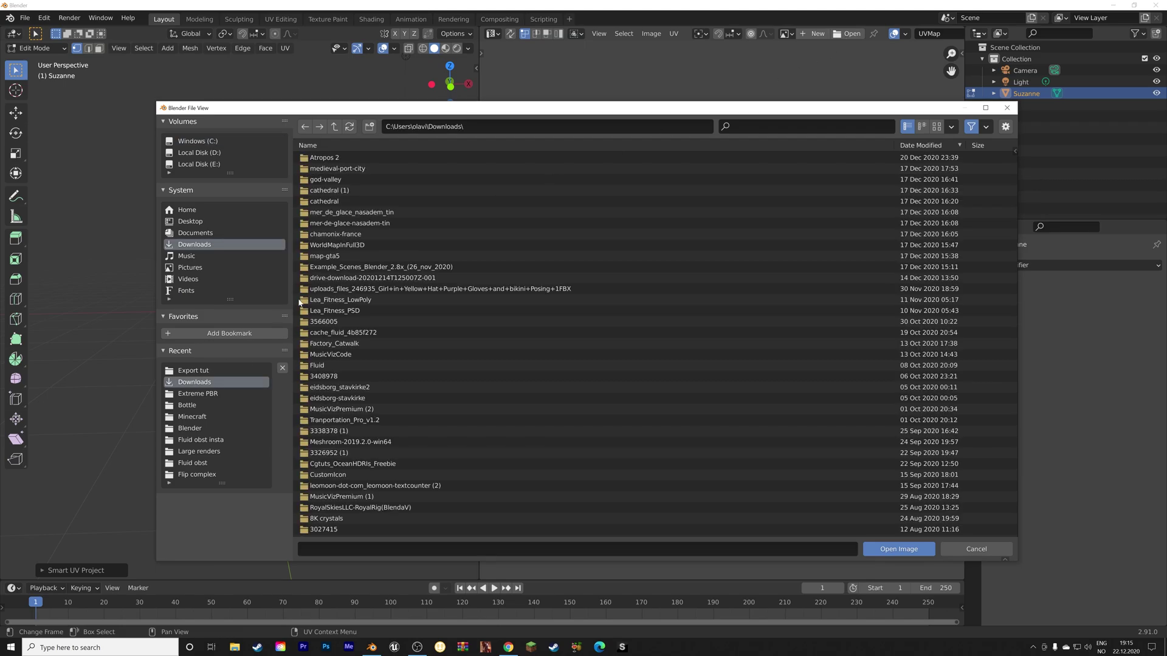
scroll(339, 235, "down", 20)
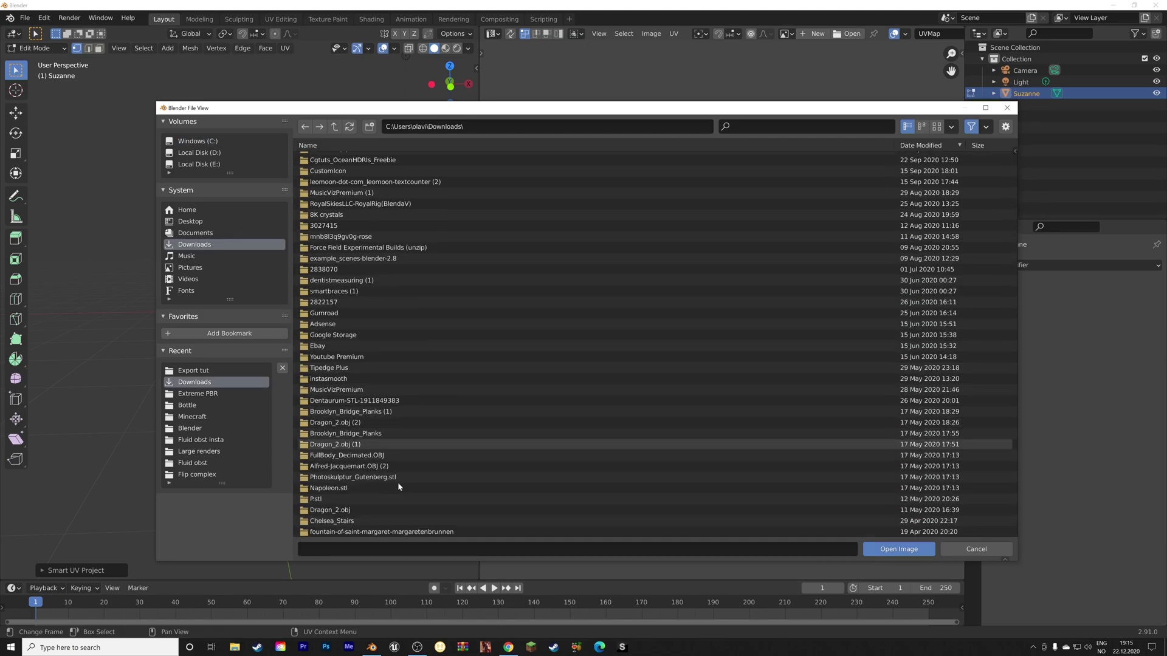
scroll(387, 455, "down", 5)
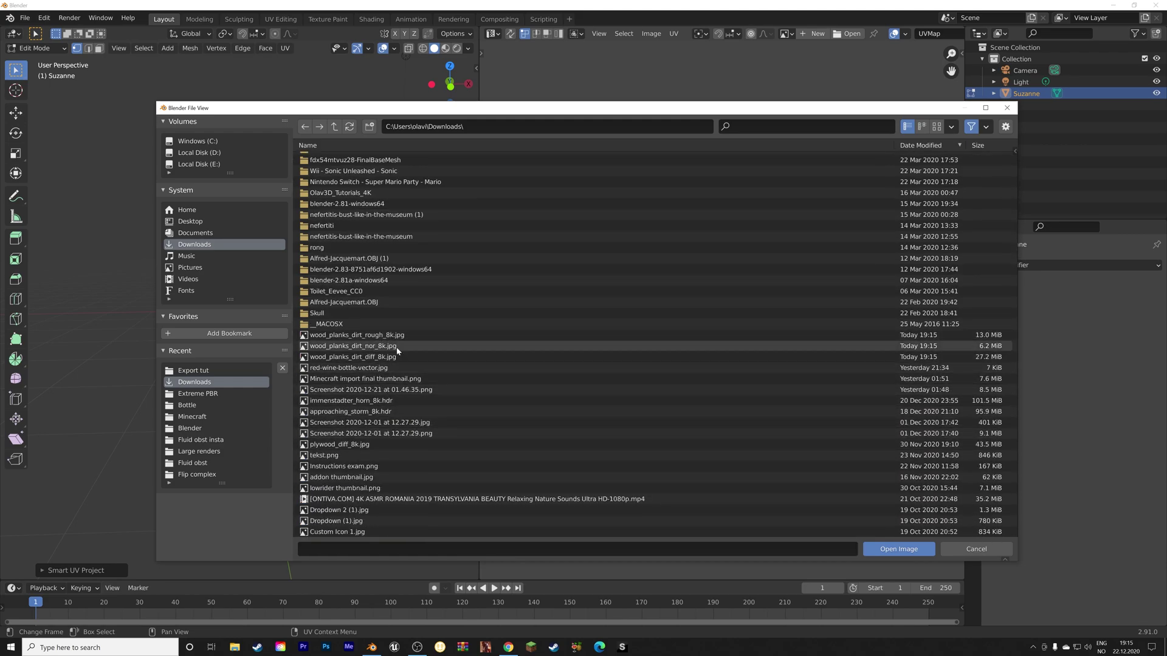
left_click(396, 358)
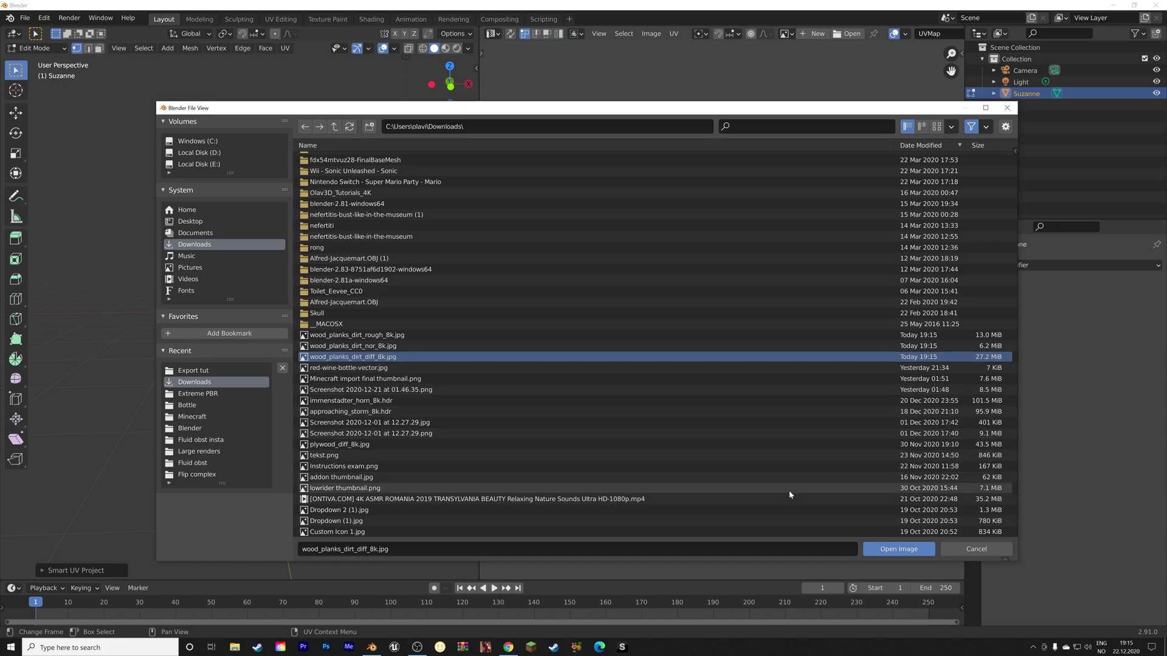
left_click(893, 550)
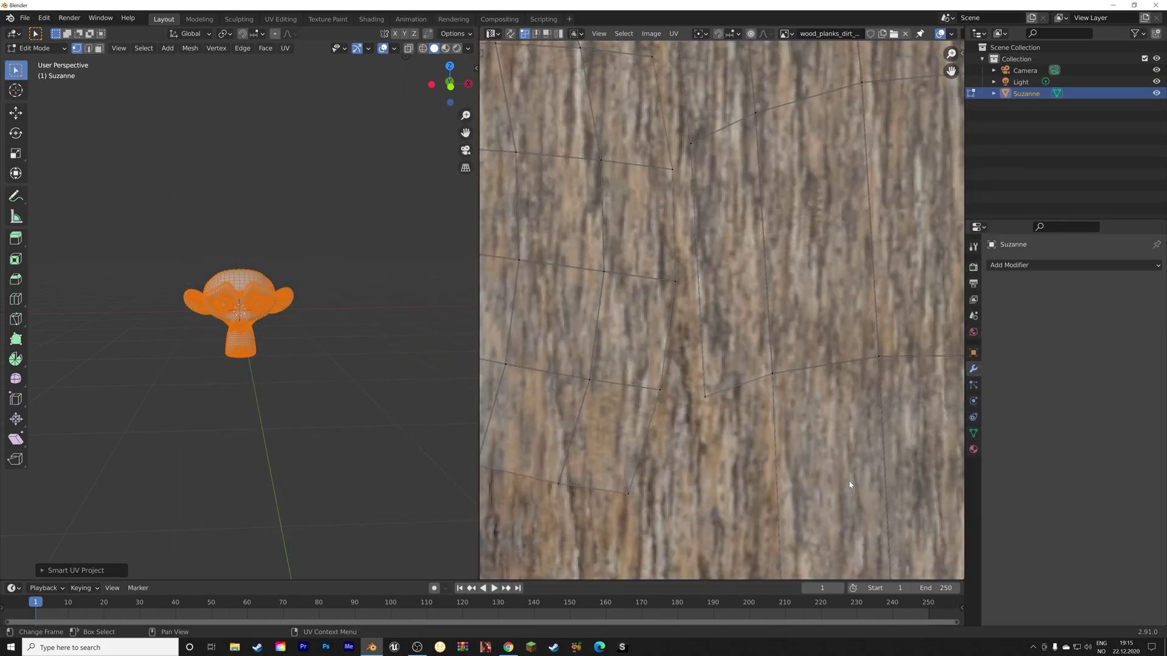
scroll(707, 367, "down", 12)
scroll(718, 363, "up", 5)
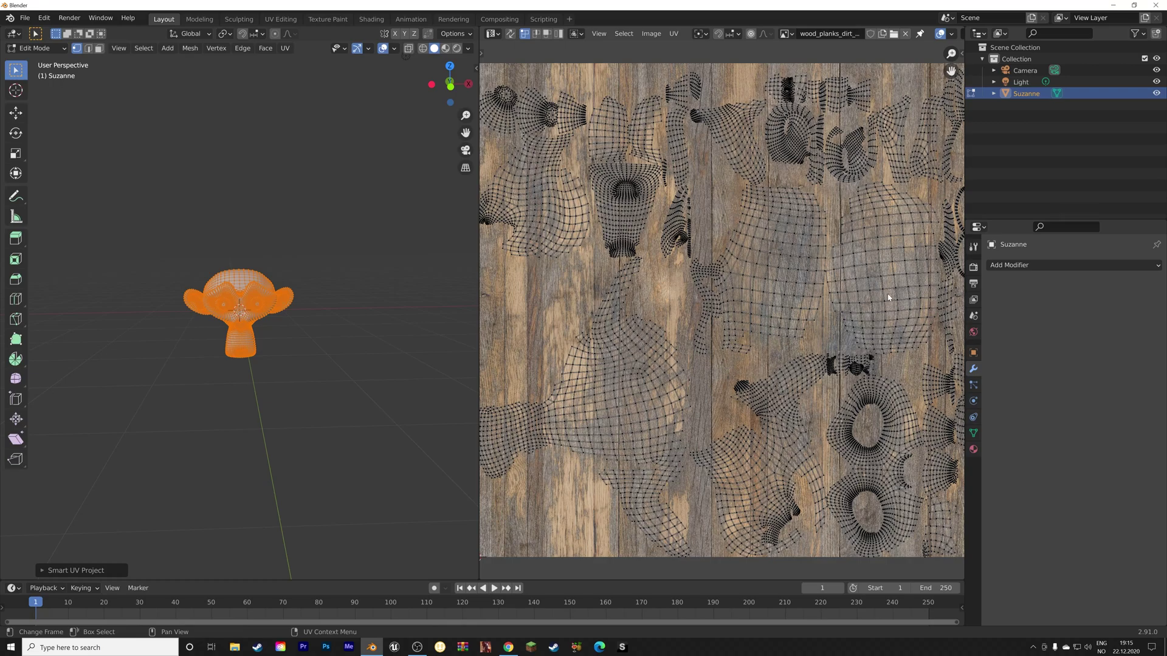
- Give the monkey a new material in Object Mode with wood_planks_dirt_diff_8k.jpg as the Base Color image texture
key("Tab")
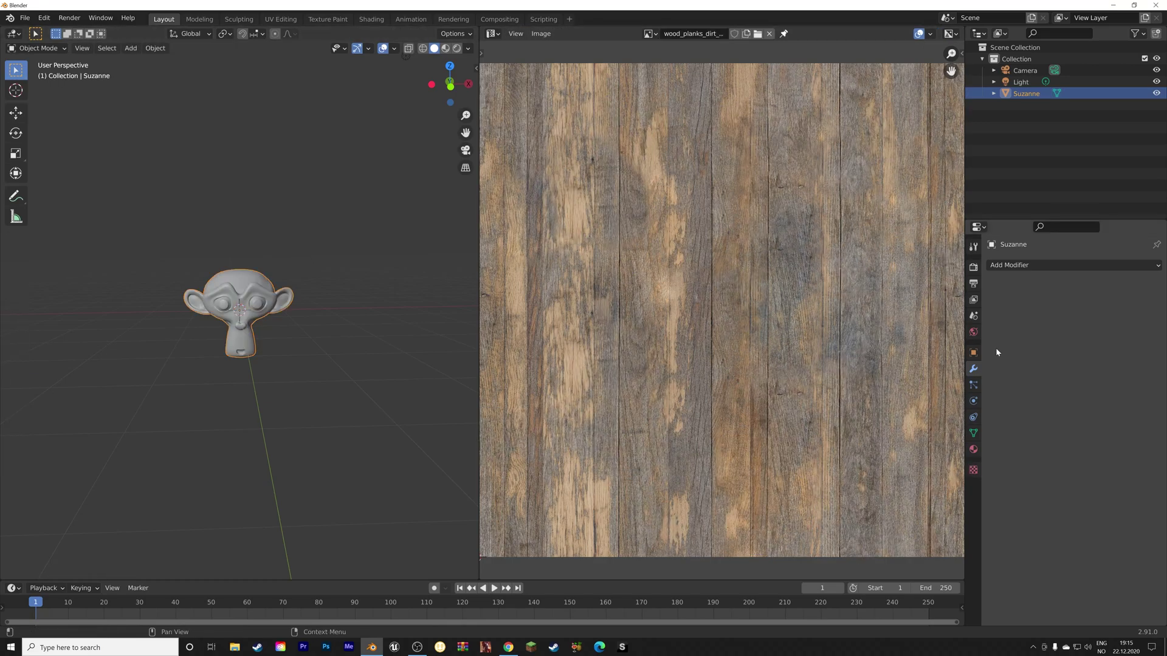
left_click(974, 450)
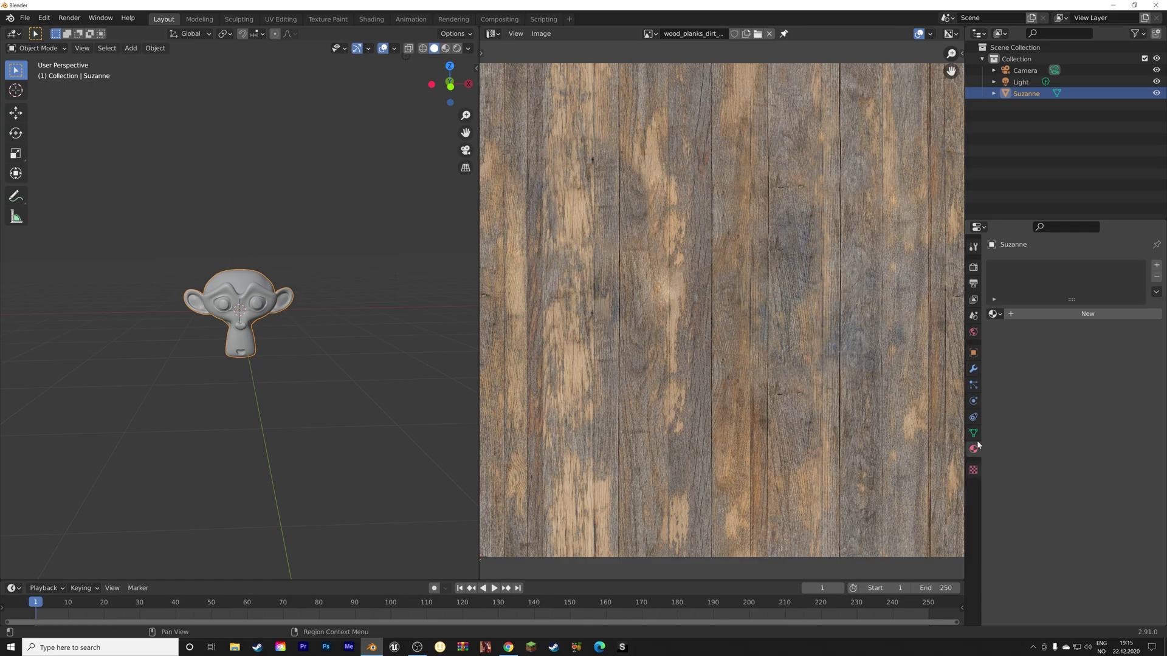
left_click(1032, 314)
left_click(1056, 431)
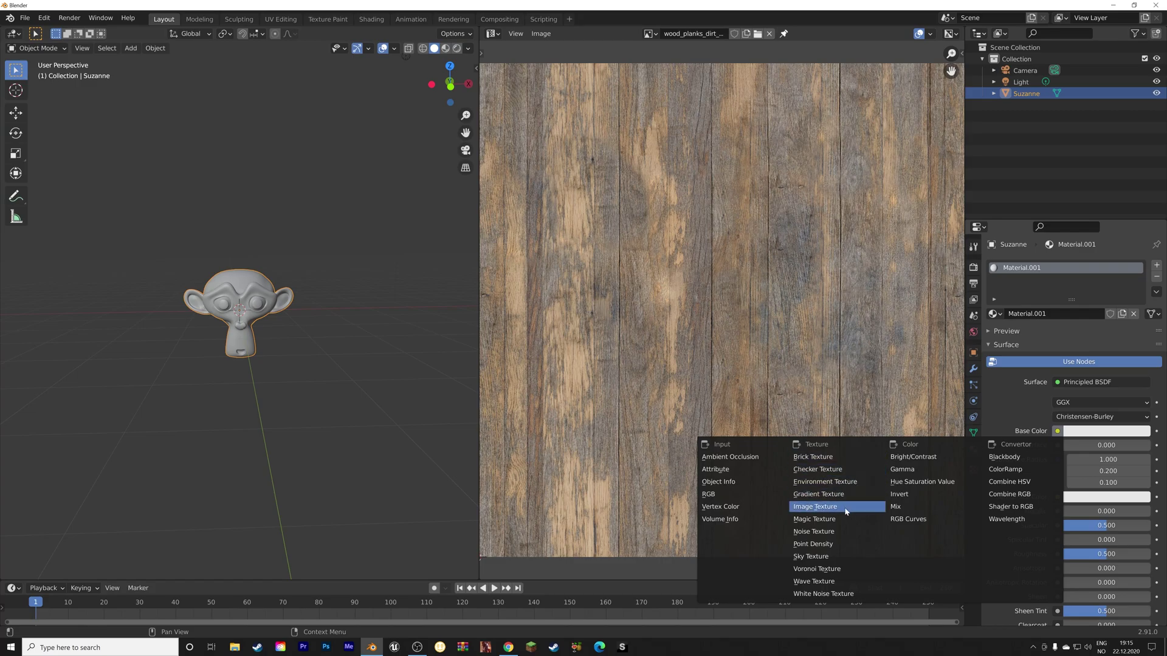
left_click(815, 506)
left_click(994, 445)
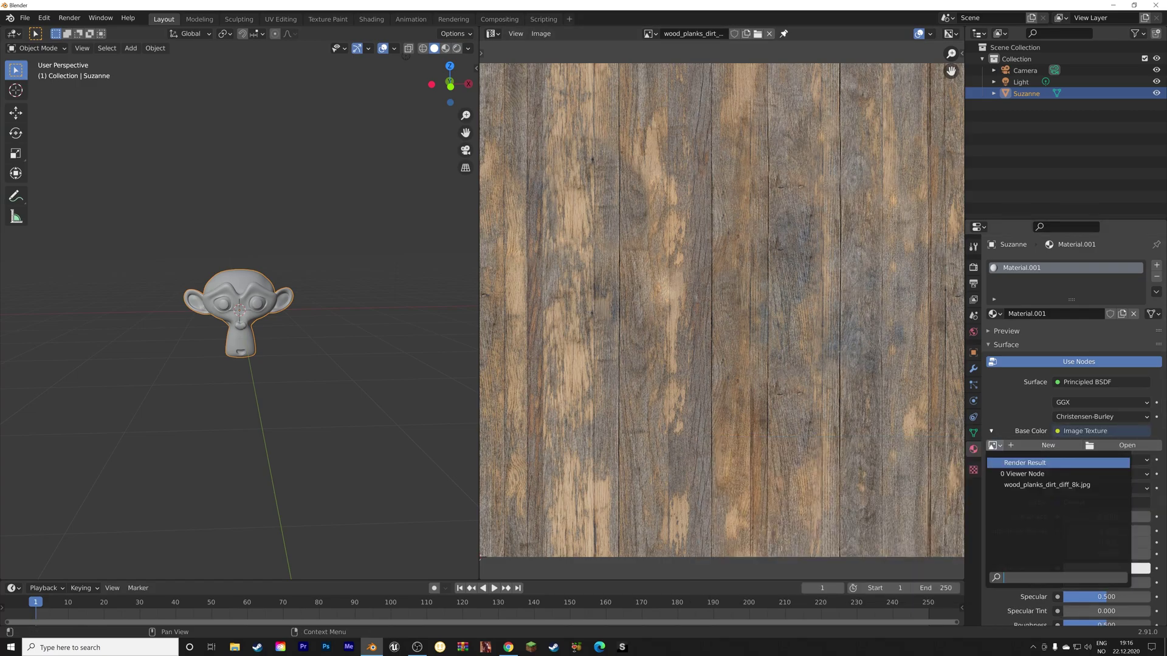
left_click(1046, 485)
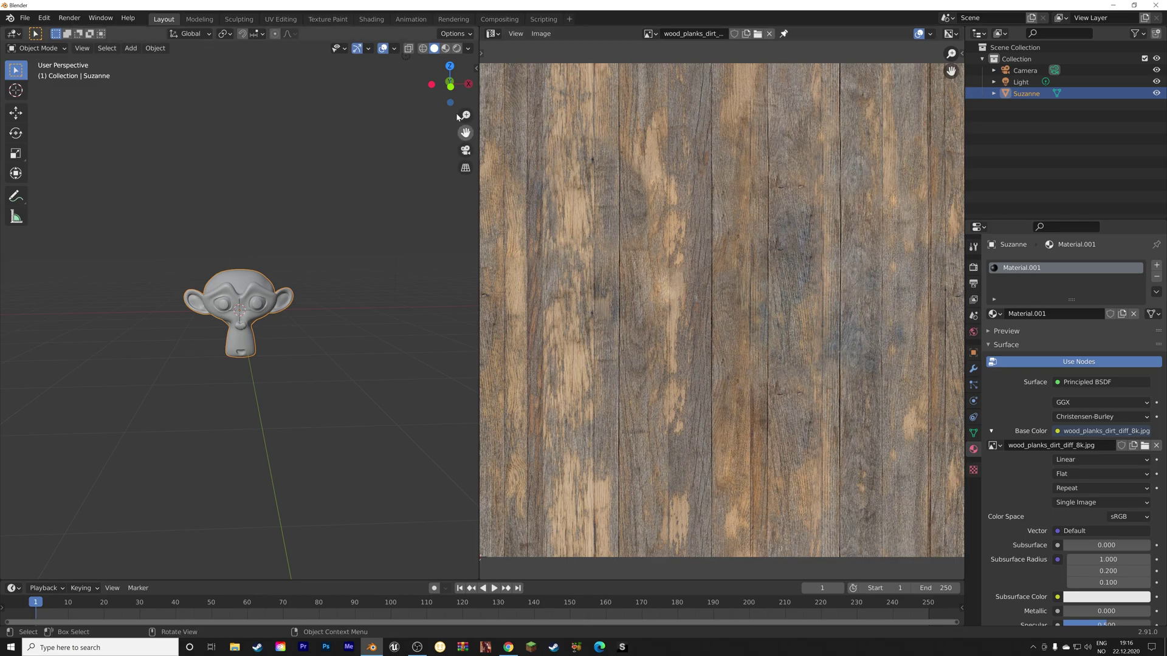
- Show the viewport in rendered shading and change the scene light to a Sun with a strength of 5
left_click(457, 49)
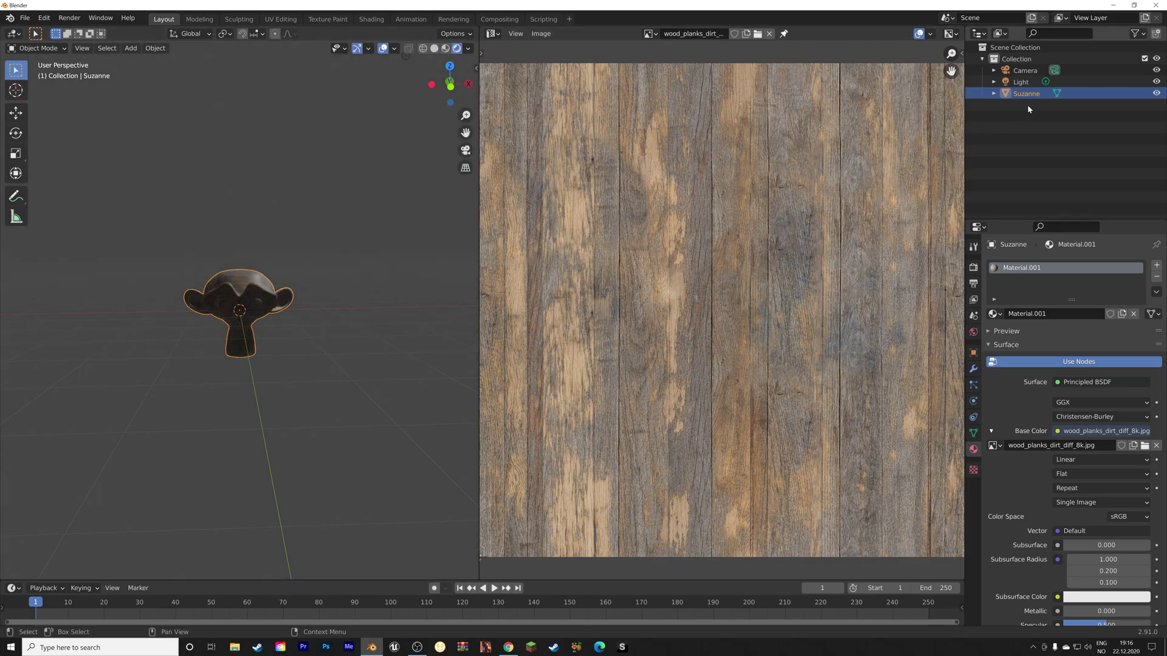
left_click(1020, 82)
left_click(1055, 313)
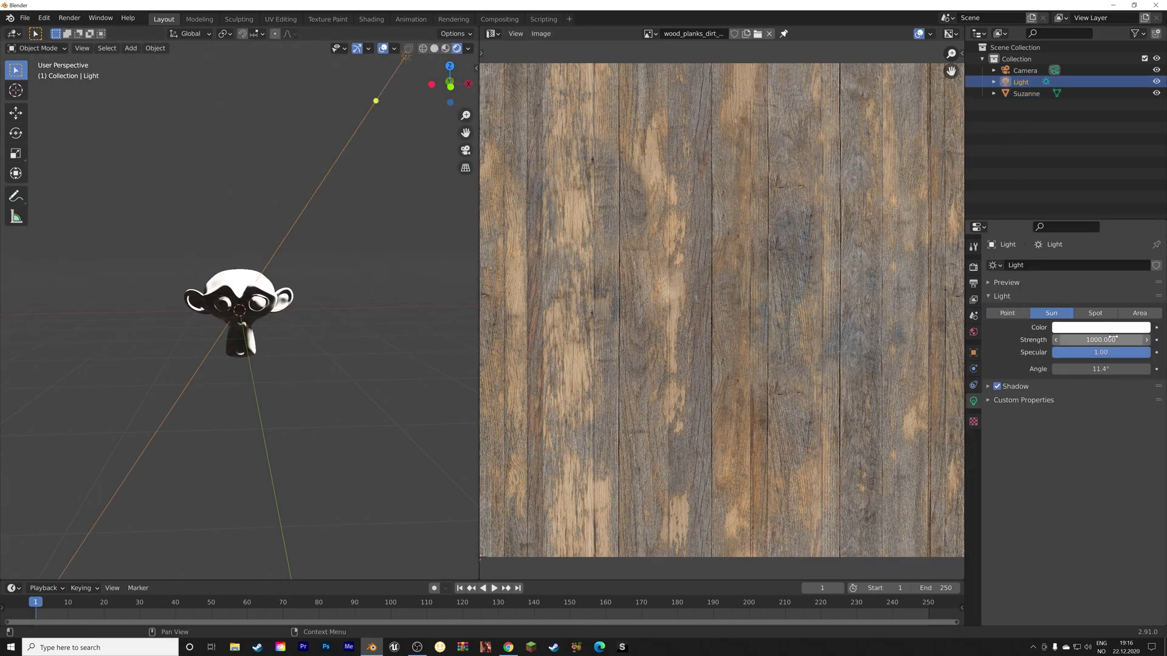
left_click(1075, 340)
type("5")
key("Return")
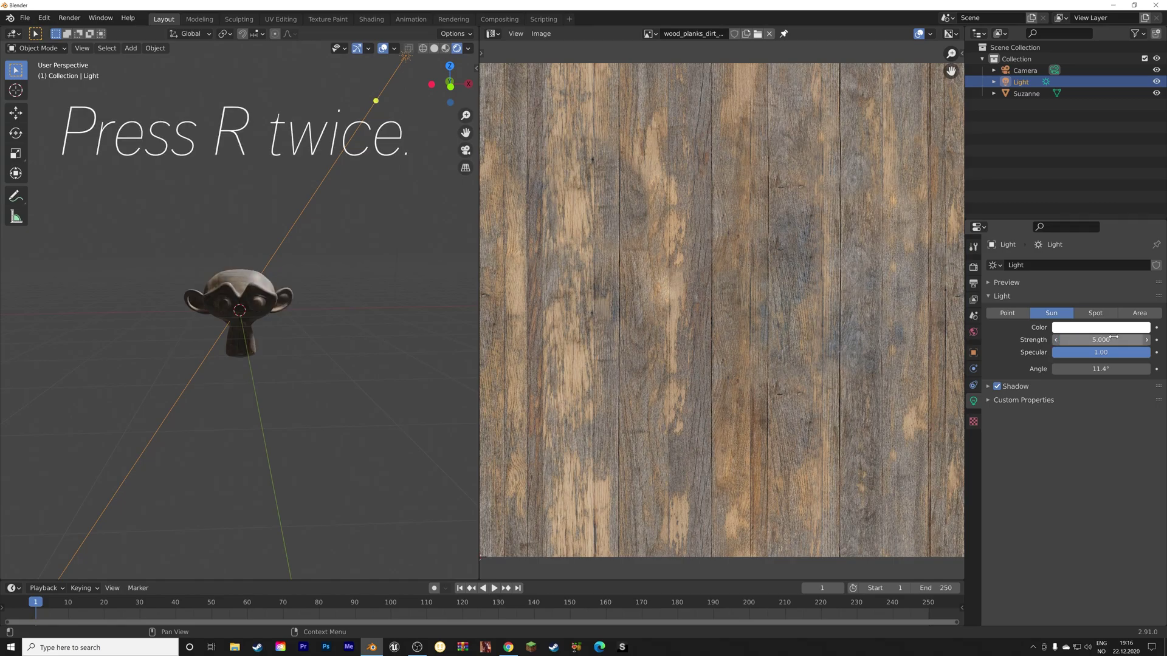
- Rotate the sun freely with trackball rotation so it lights the monkey's face, and select the monkey
middle_click_drag(273, 243, 363, 240)
key("r")
key("r")
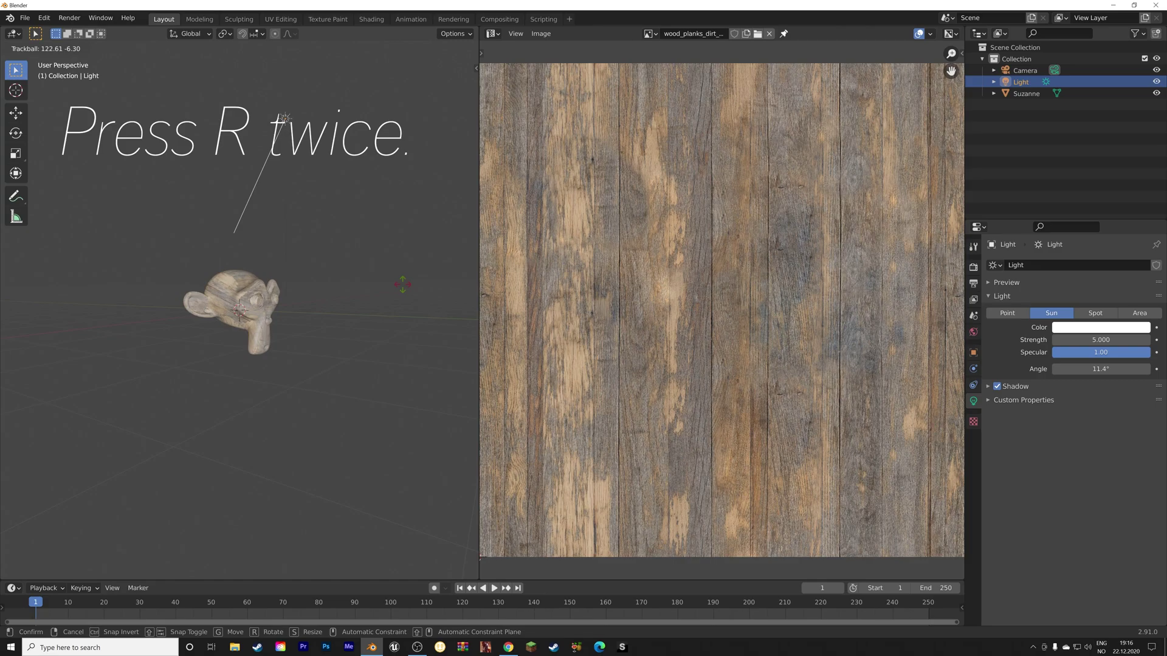
left_click(359, 305)
middle_click_drag(359, 304, 310, 322)
scroll(287, 328, "up", 6)
left_click(309, 322)
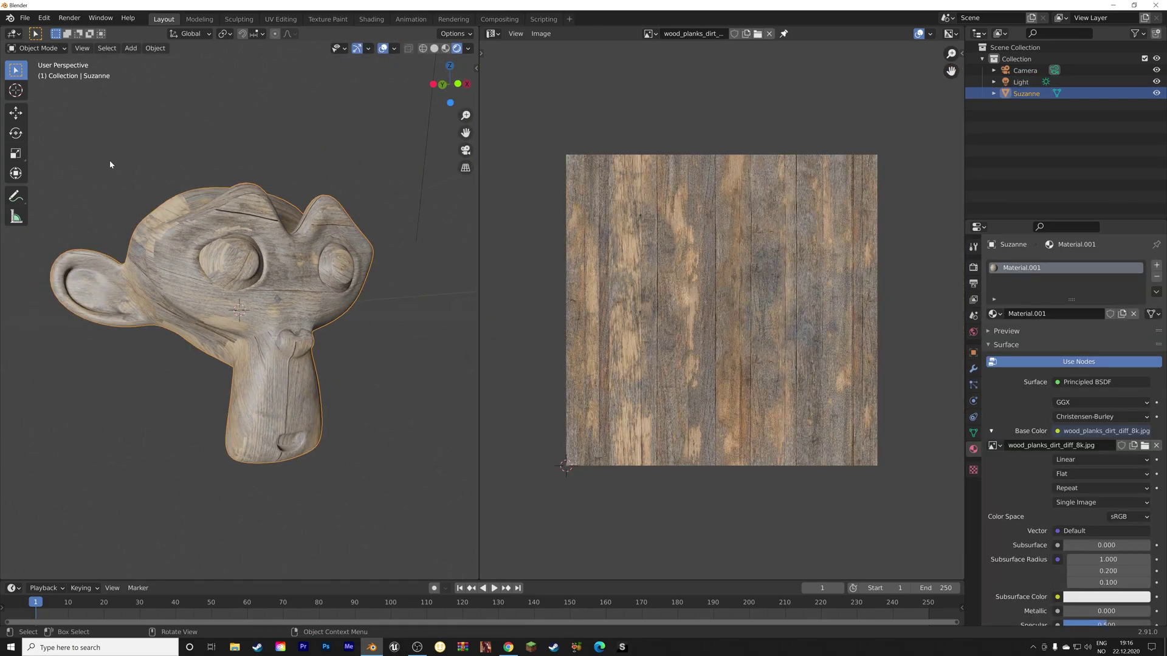
- Turn on automatic packing of external data into the .blend file
left_click(26, 18)
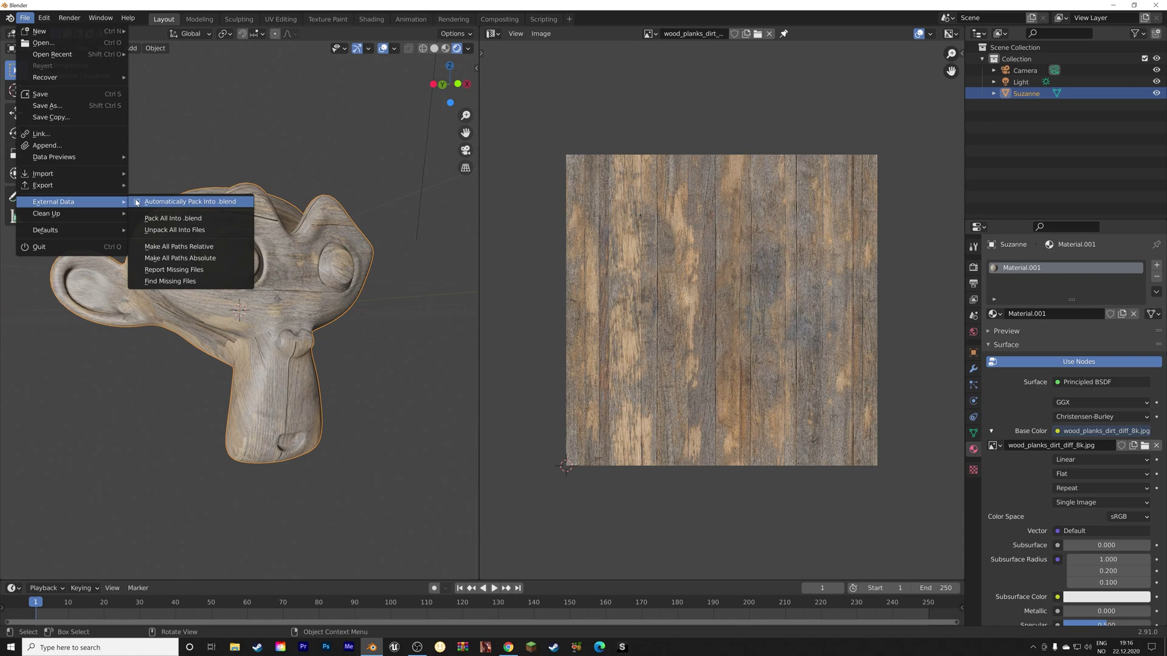
left_click(136, 202)
- Set up an FBX export limited to selected objects and the Mesh object type, with geometry smoothing set to Face
left_click(25, 17)
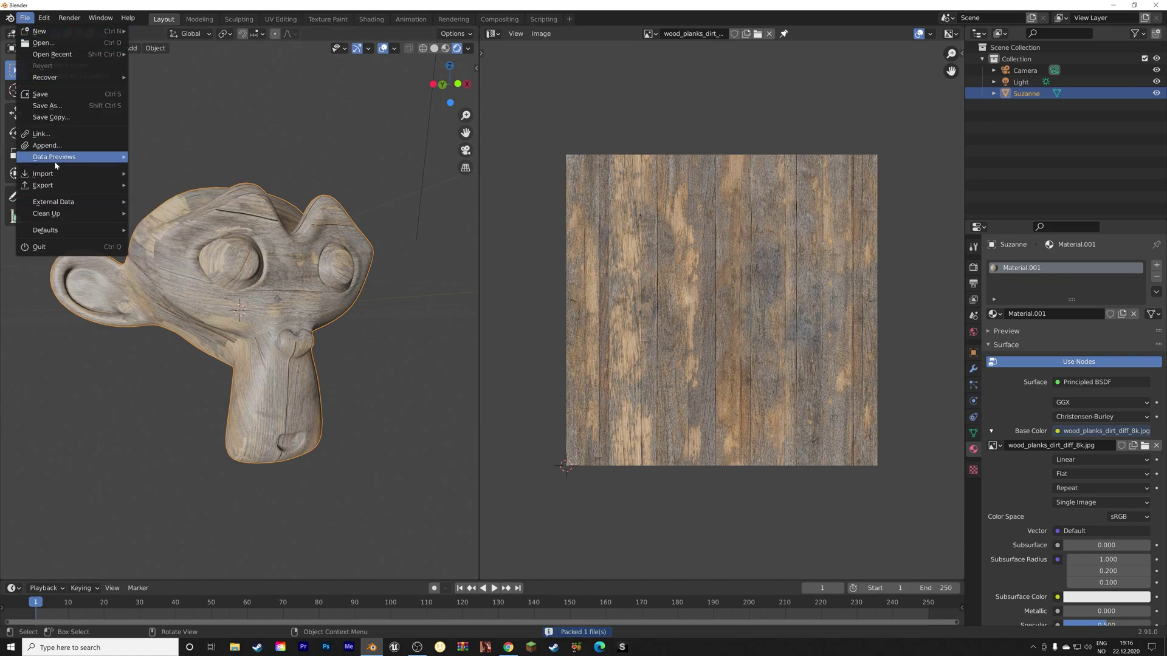
mouse_move(108, 186)
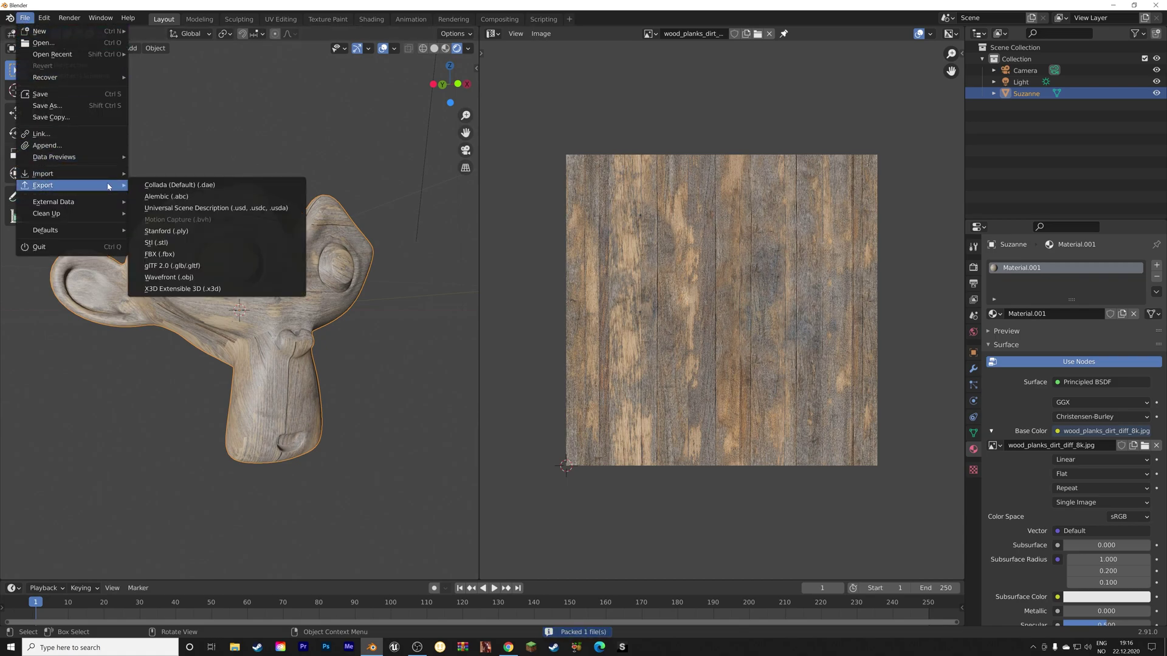
left_click(199, 252)
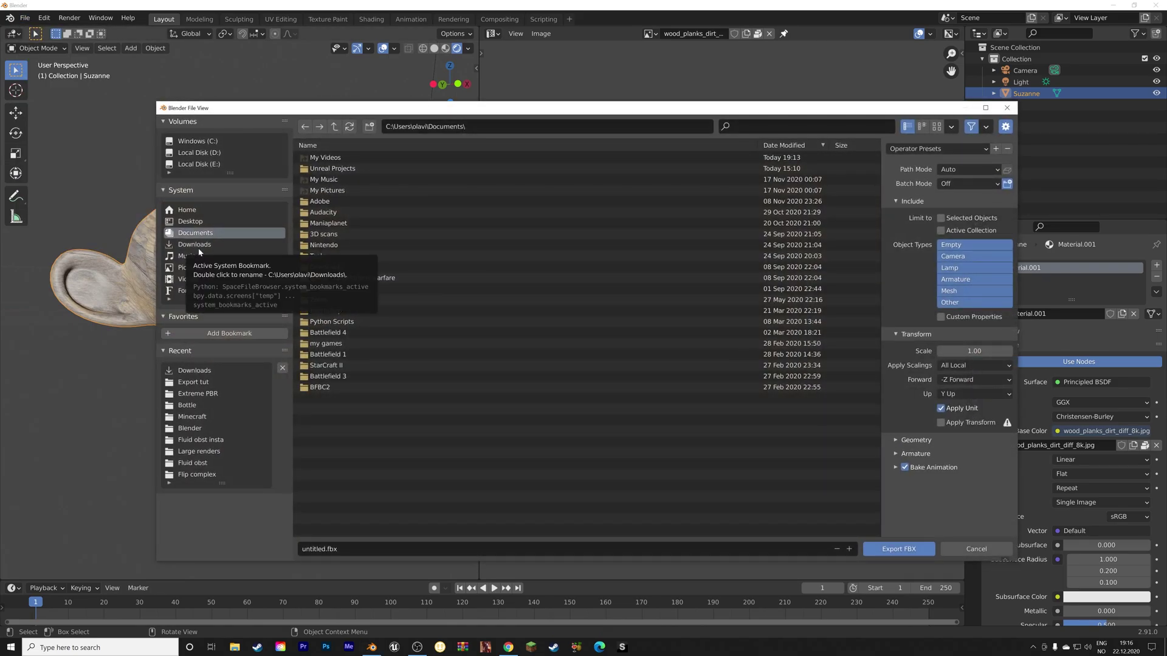
left_click(940, 218)
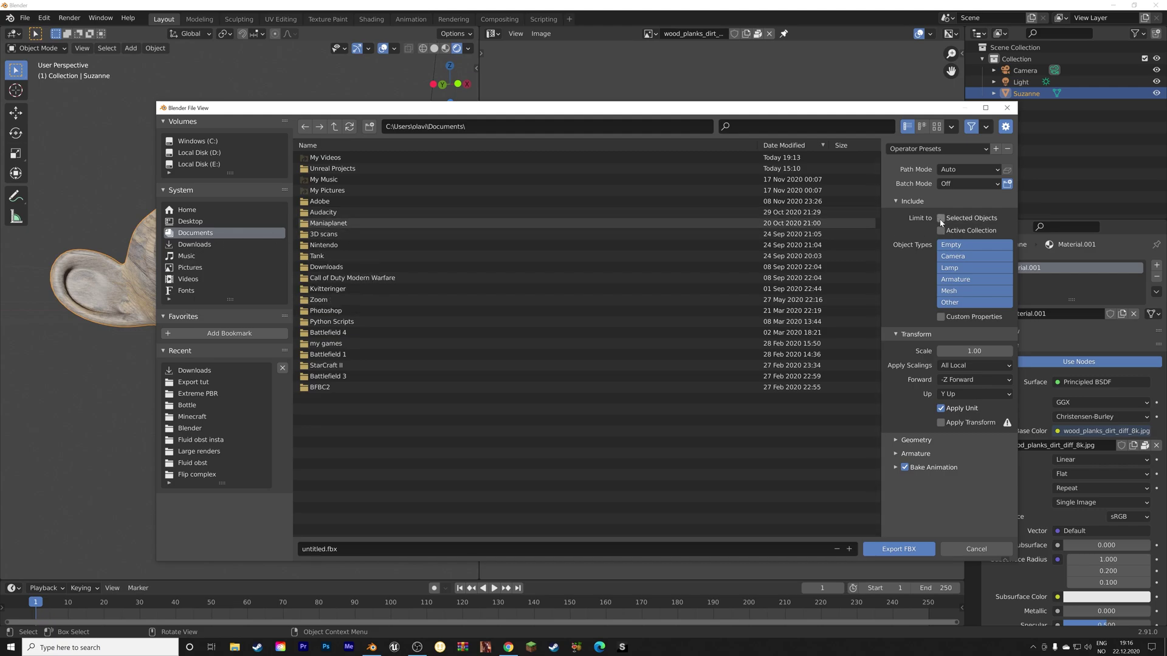
left_click(953, 293)
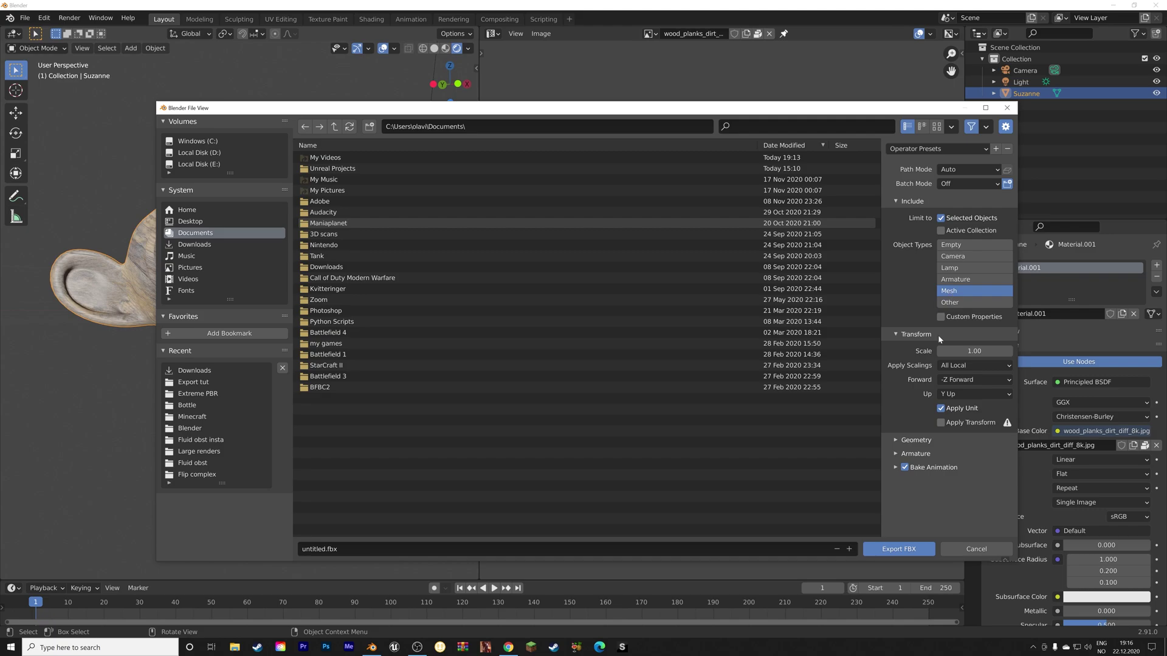
left_click(916, 439)
left_click(952, 457)
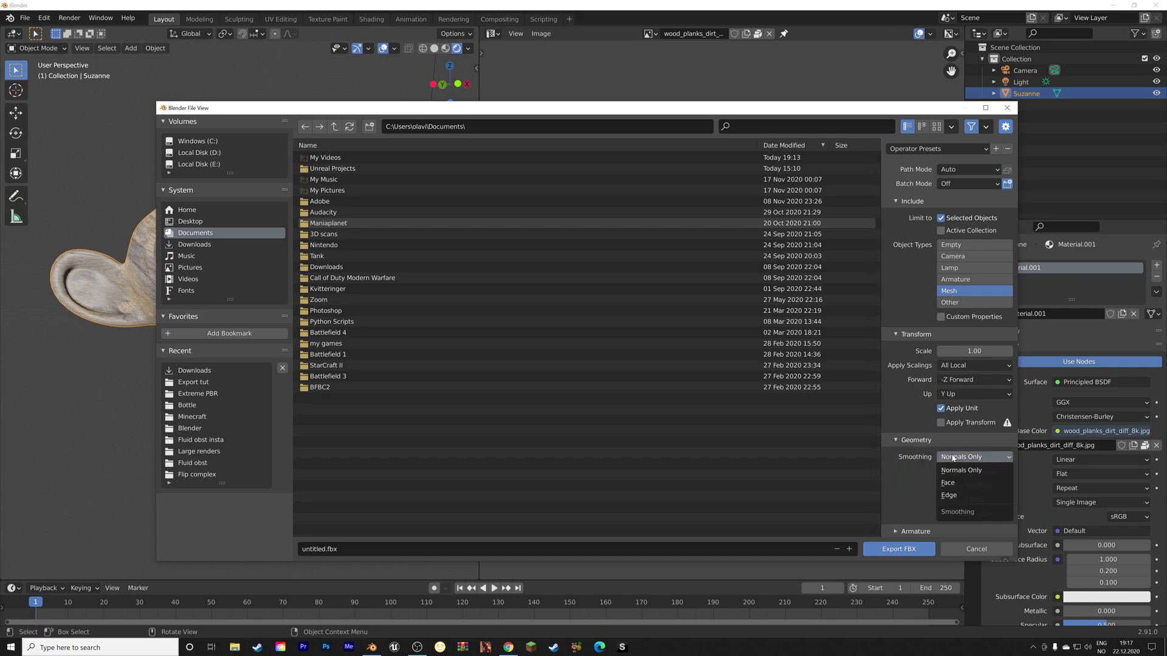
left_click(951, 484)
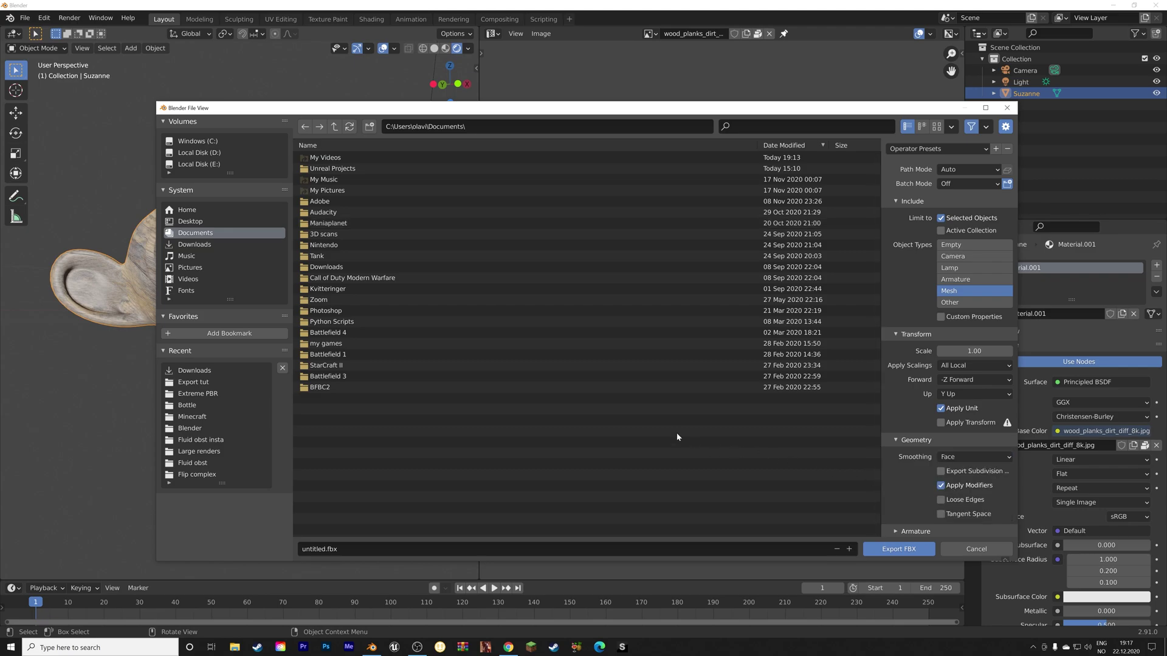
- Export the monkey as tut.fbx into the Export tut folder
left_click(205, 383)
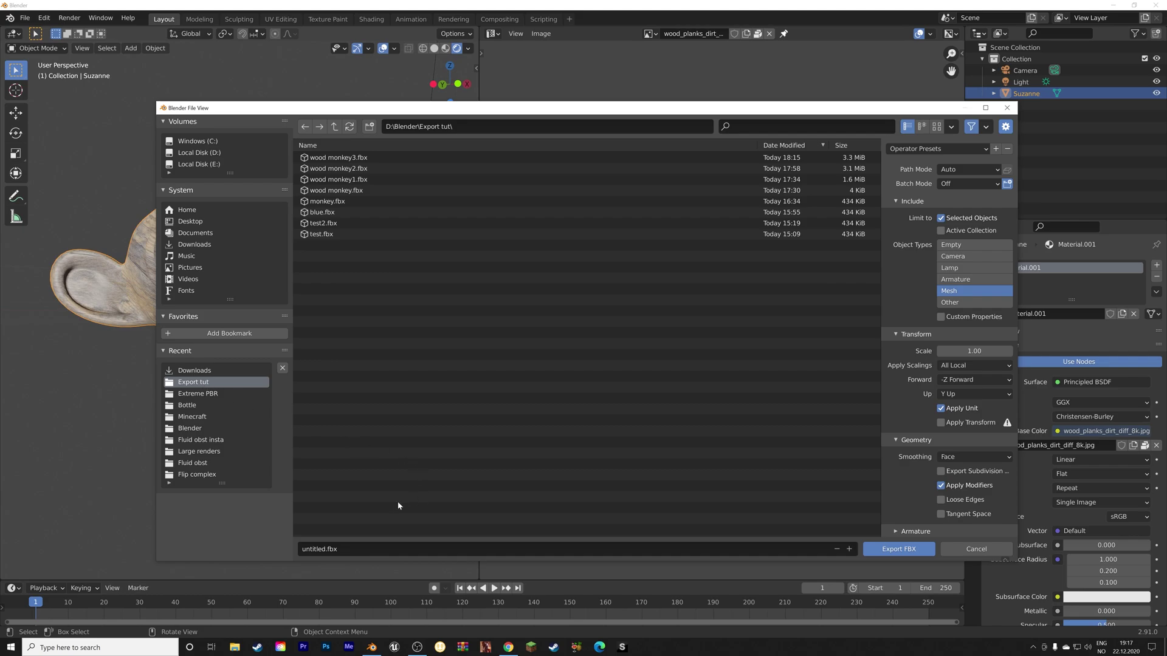
left_click(368, 544)
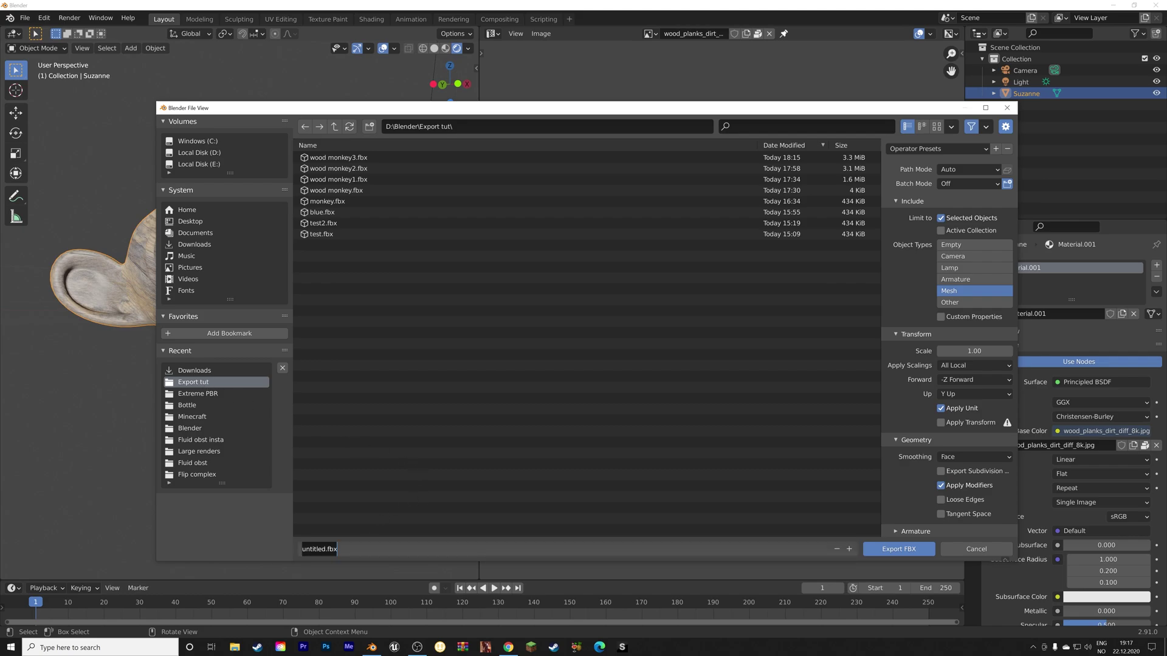
type("tut")
key("Return")
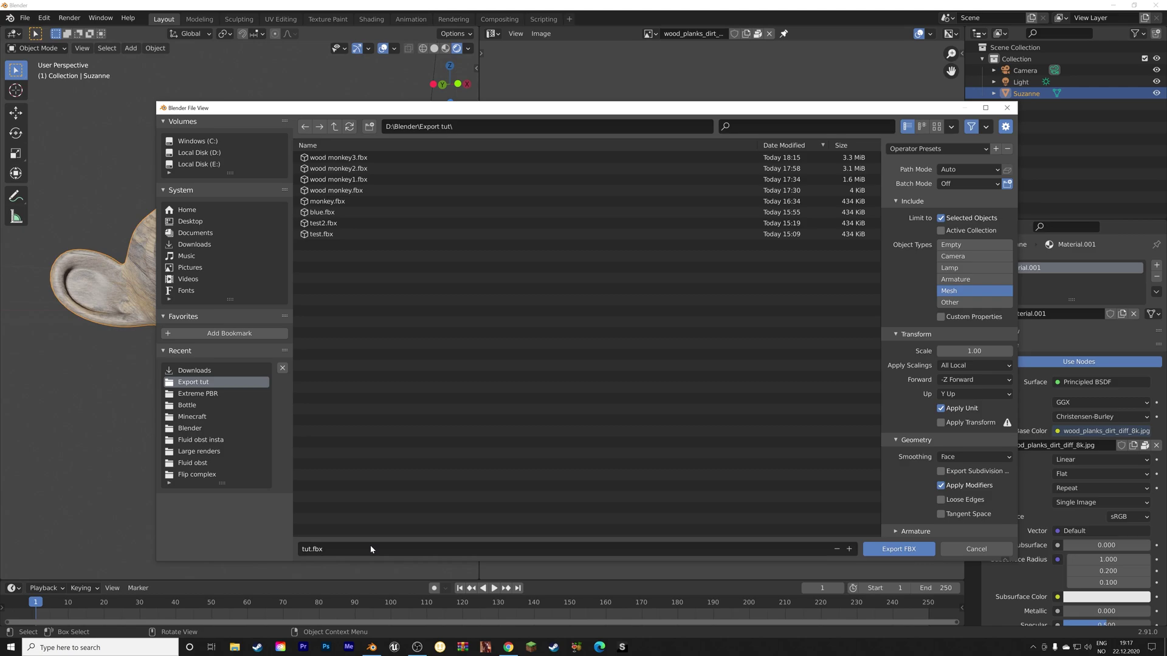
left_click(899, 549)
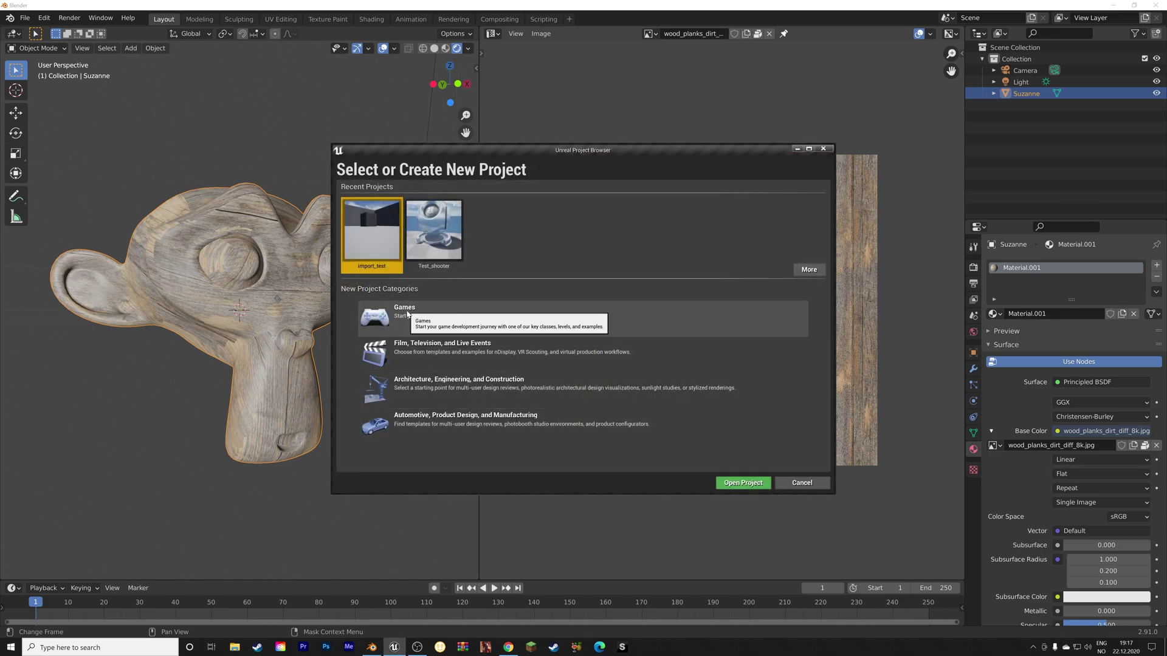
- Switch to the Unreal Project Browser and create a Games project from the First Person template with the default project settings
left_click(504, 325)
left_click(683, 482)
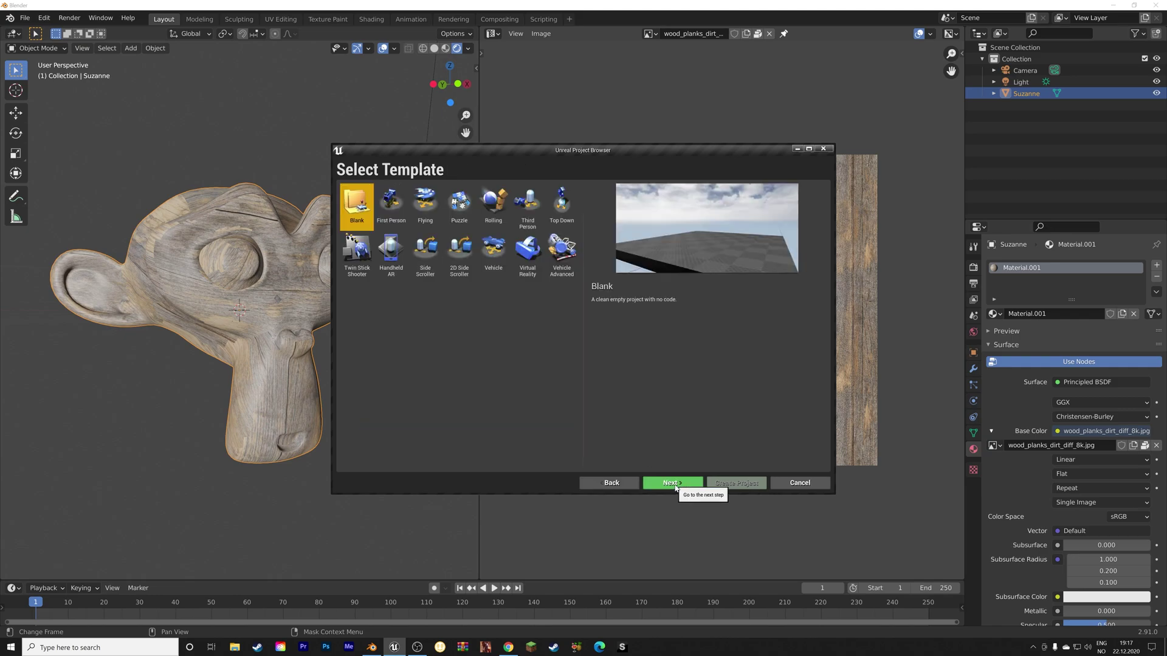
left_click(392, 212)
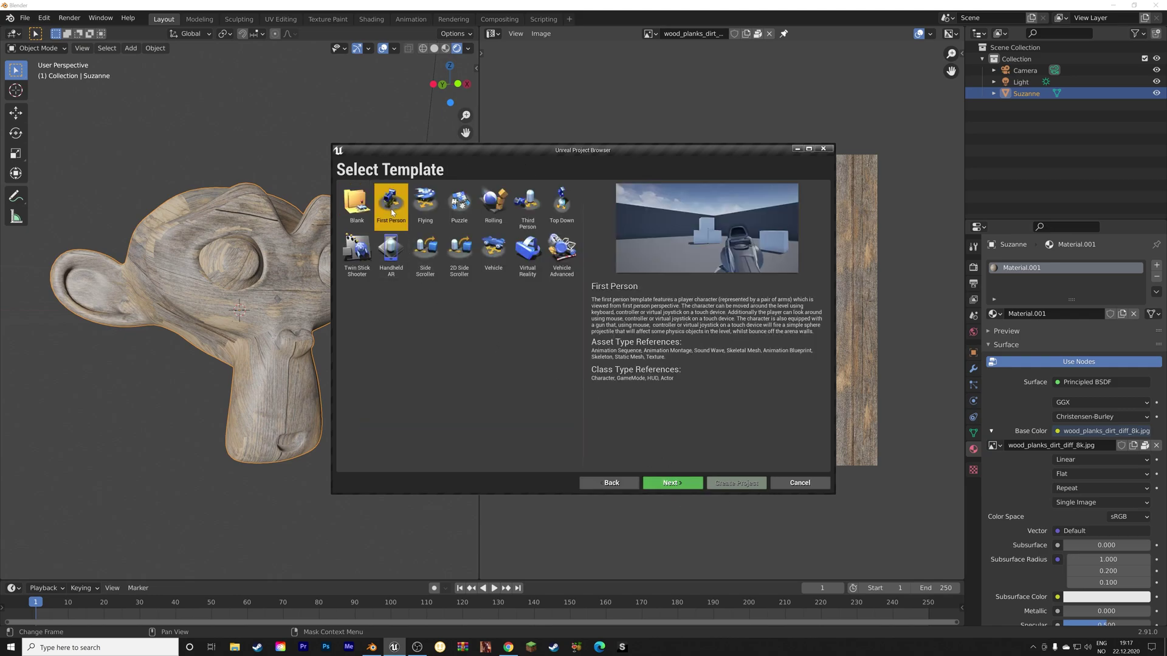
left_click(686, 483)
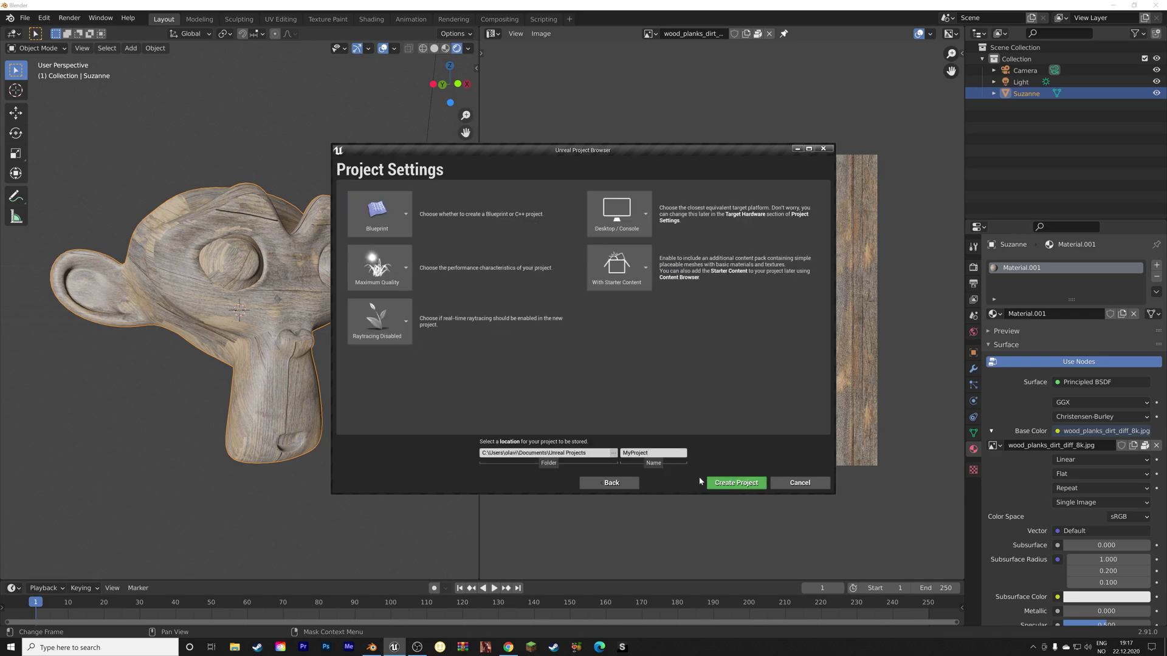
left_click(746, 485)
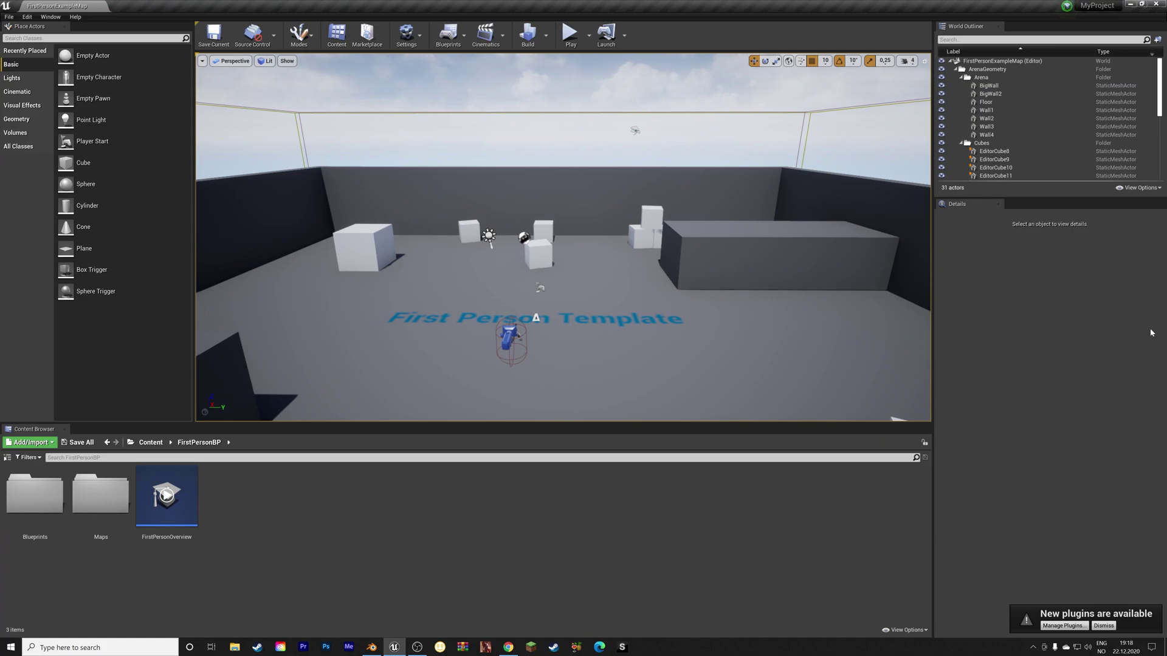
- Play the First Person level in the editor, shoot and walk around the arena, and stop the play session
left_click(570, 35)
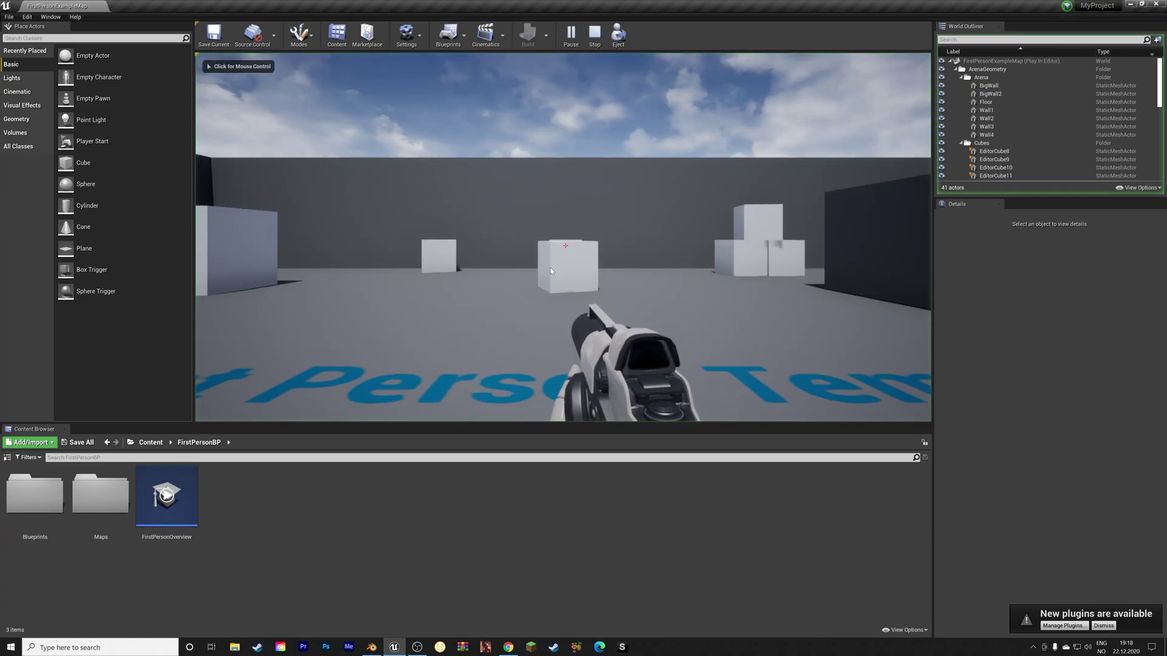
left_click(548, 254)
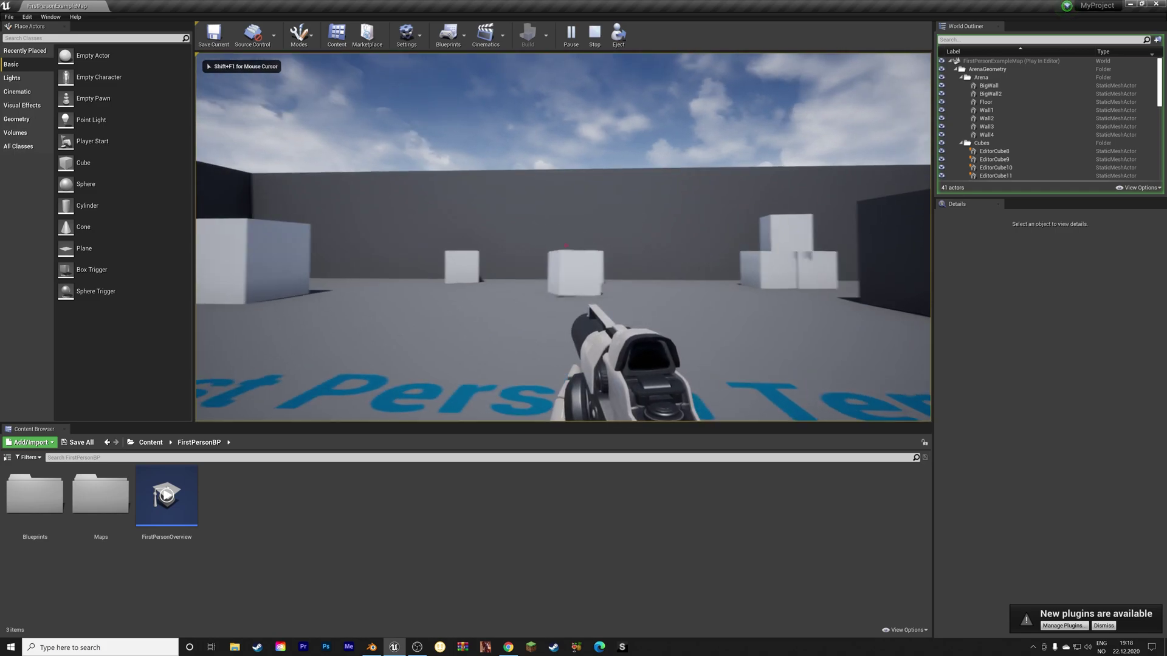
left_click(565, 246)
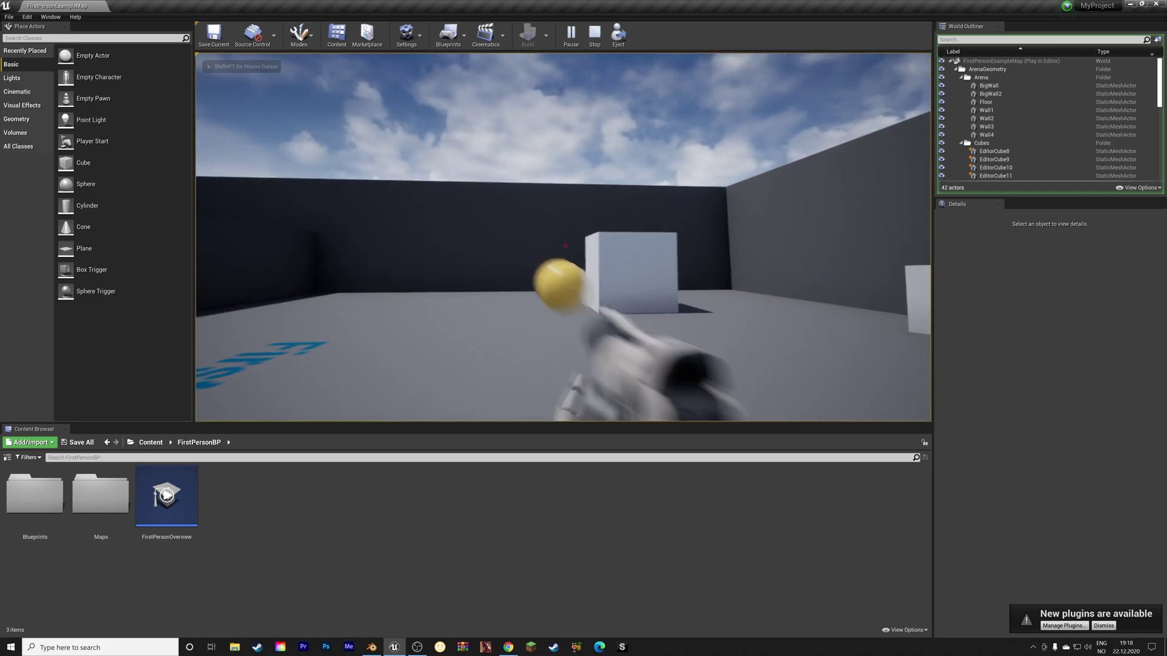
key("w")
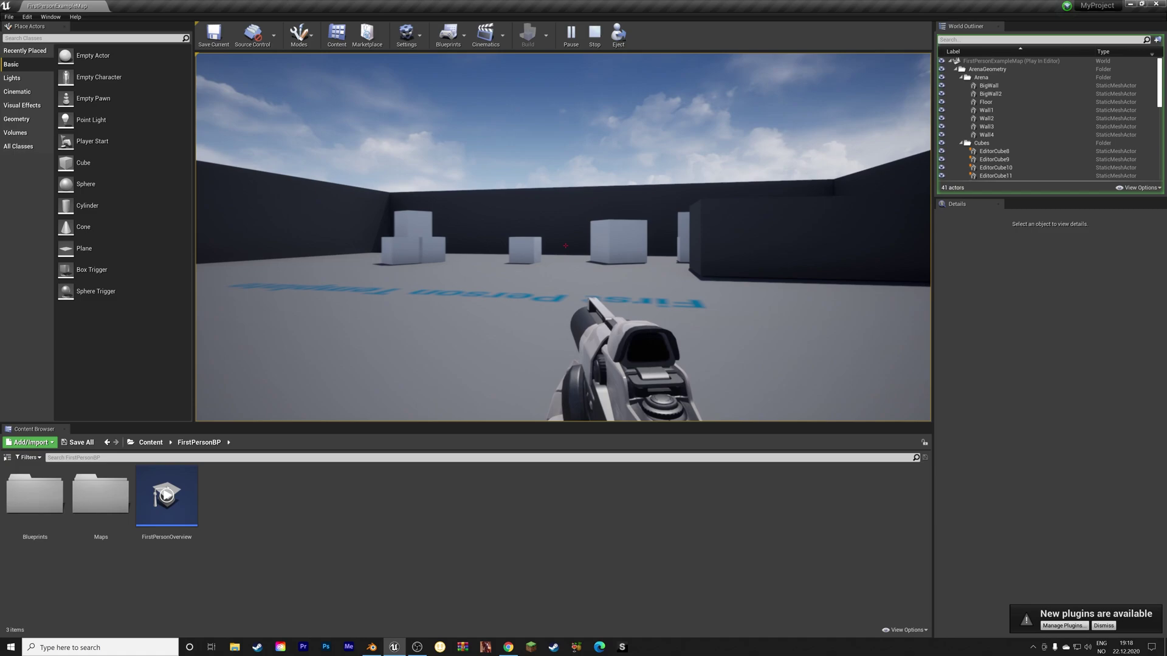
key("w")
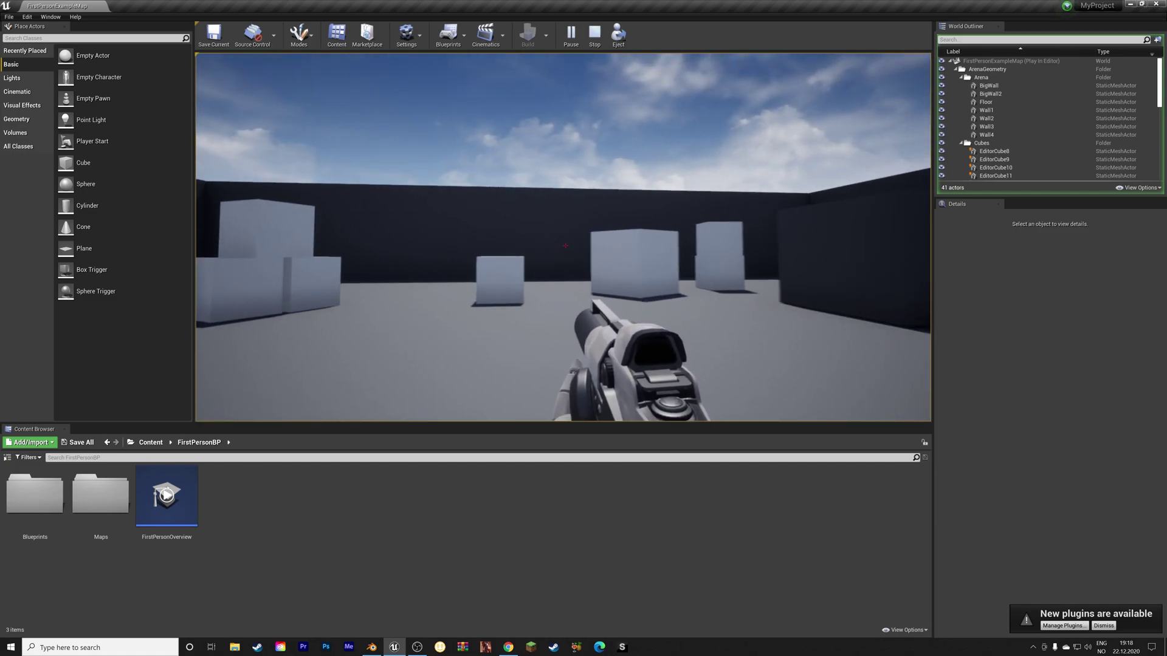
key("Escape")
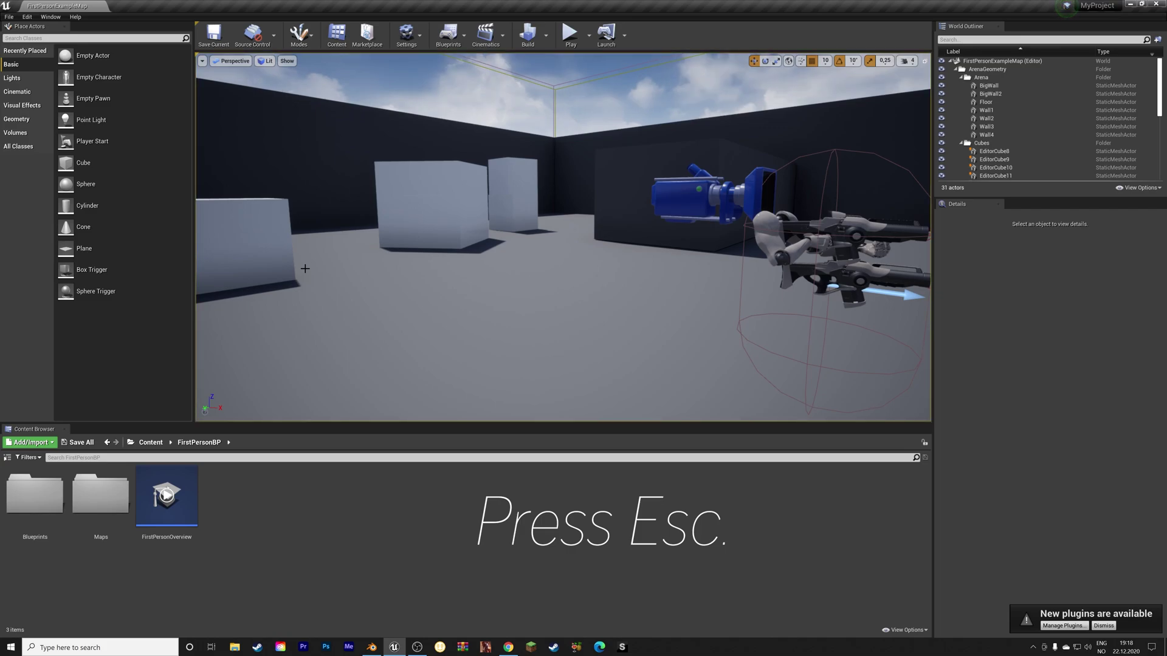
- Import tut.fbx from the Export tut folder into the FirstPersonBP content folder with the default FBX import options
right_click(288, 529)
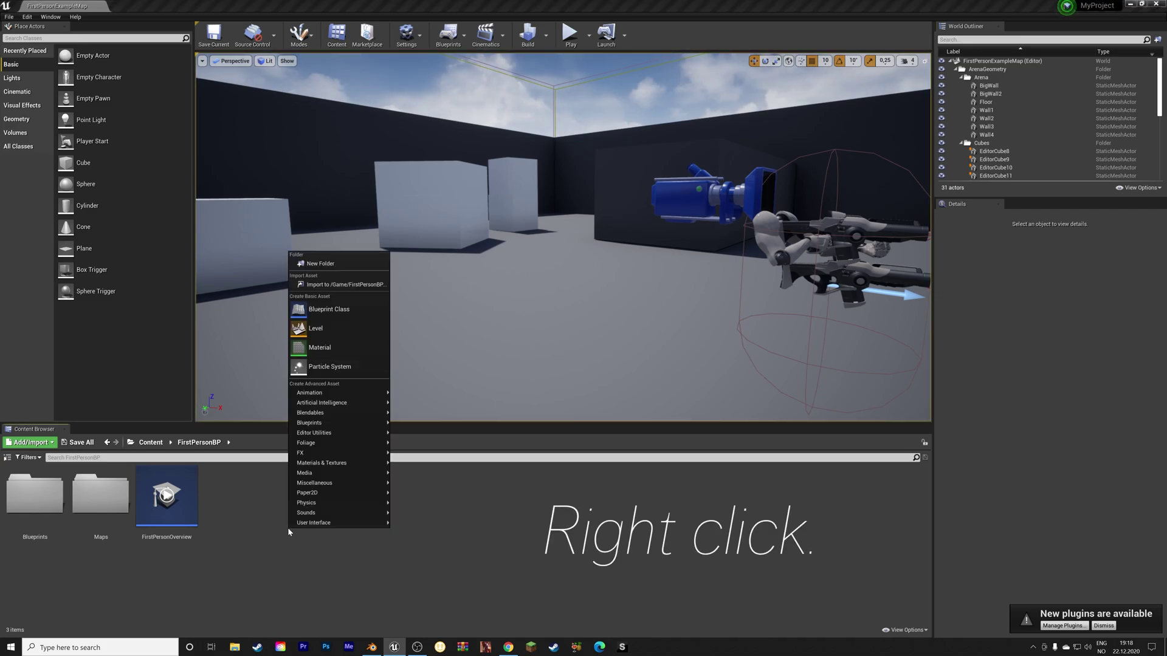
left_click(340, 285)
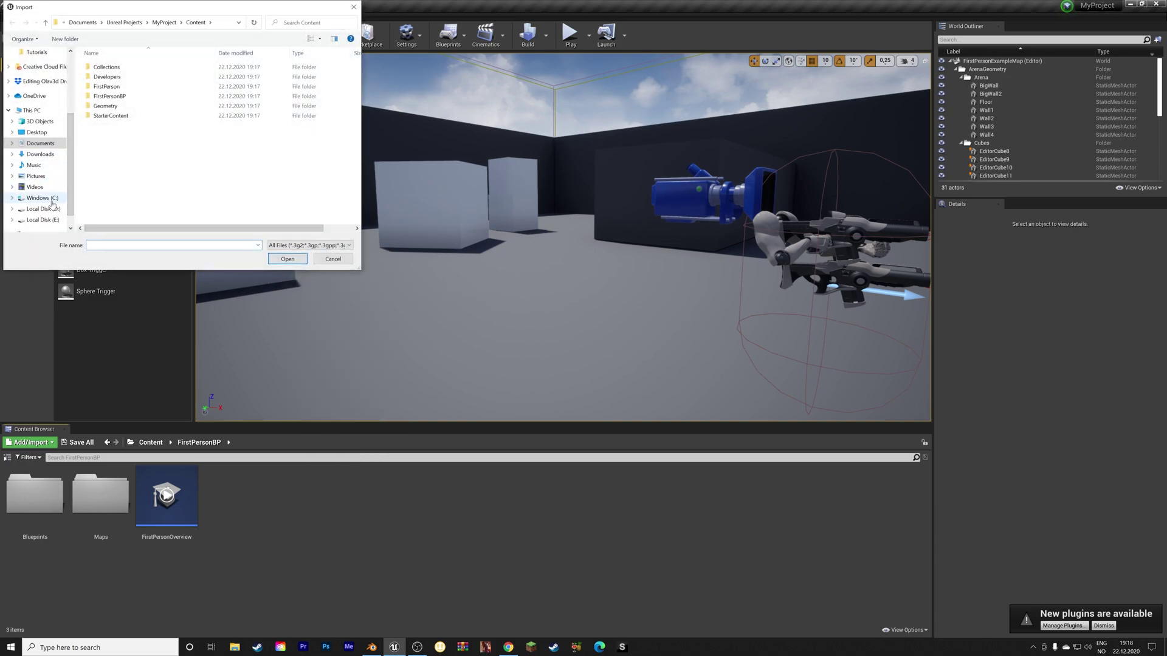
scroll(30, 141, "up", 2)
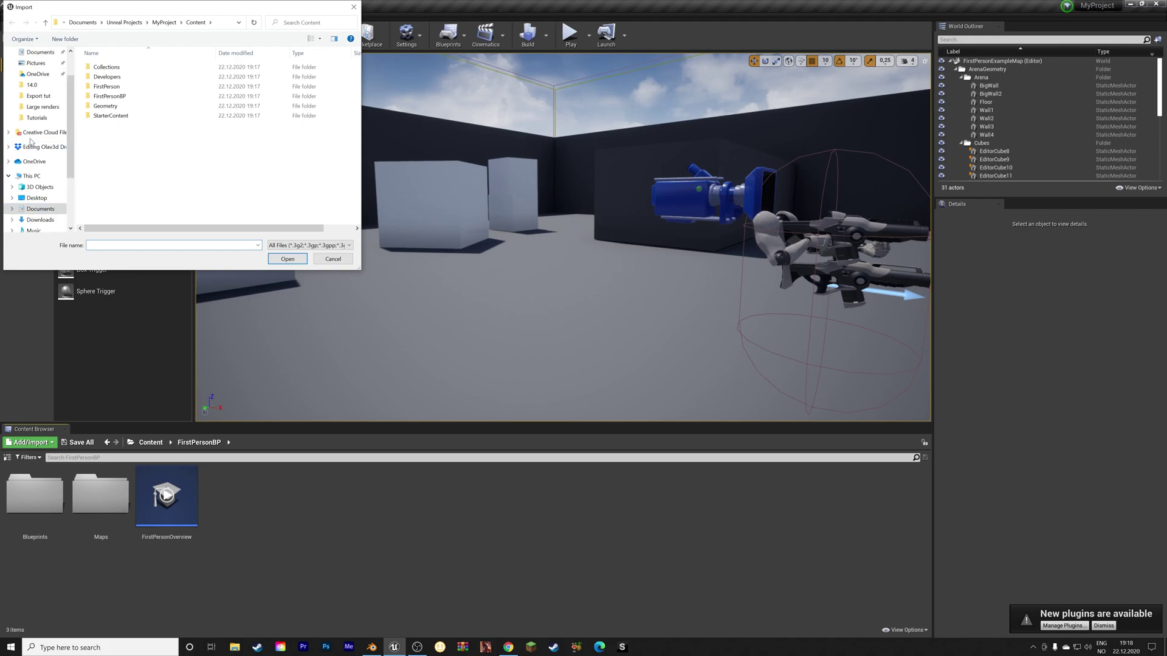
left_click(42, 97)
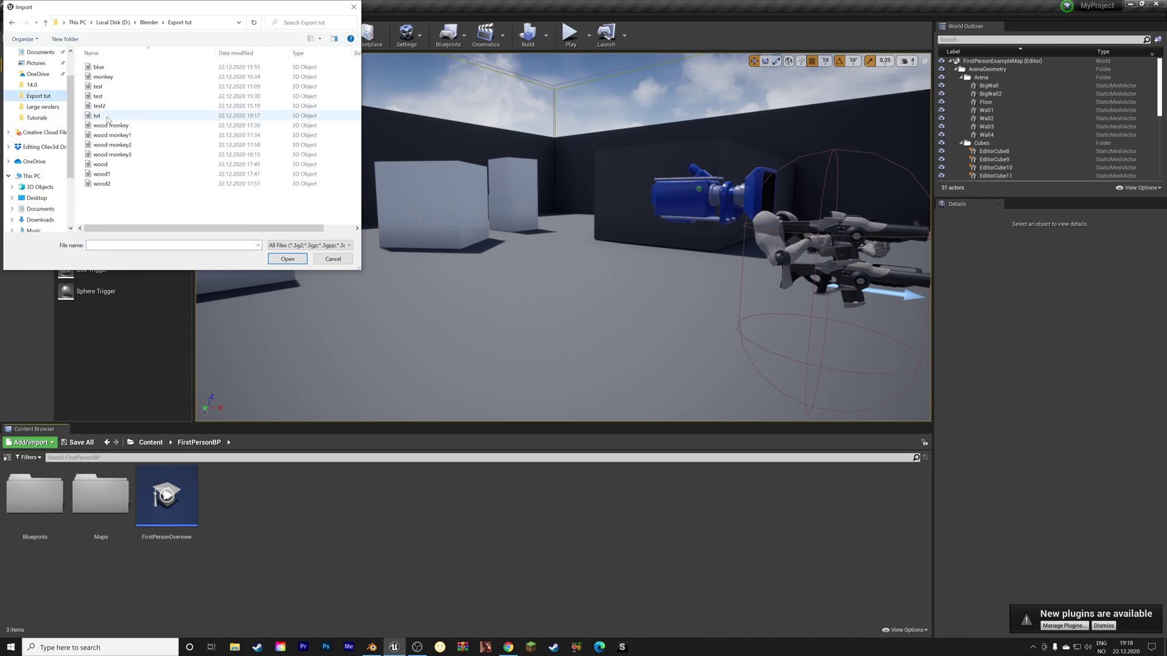
left_click(97, 115)
left_click(289, 259)
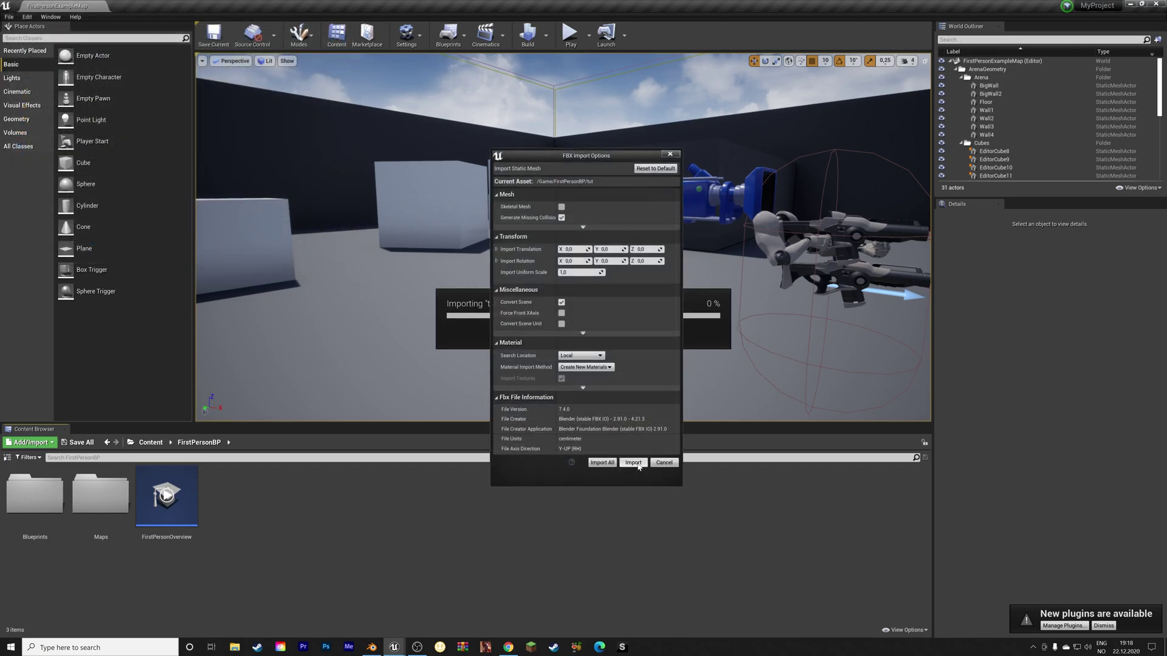
left_click(637, 463)
left_click(636, 463)
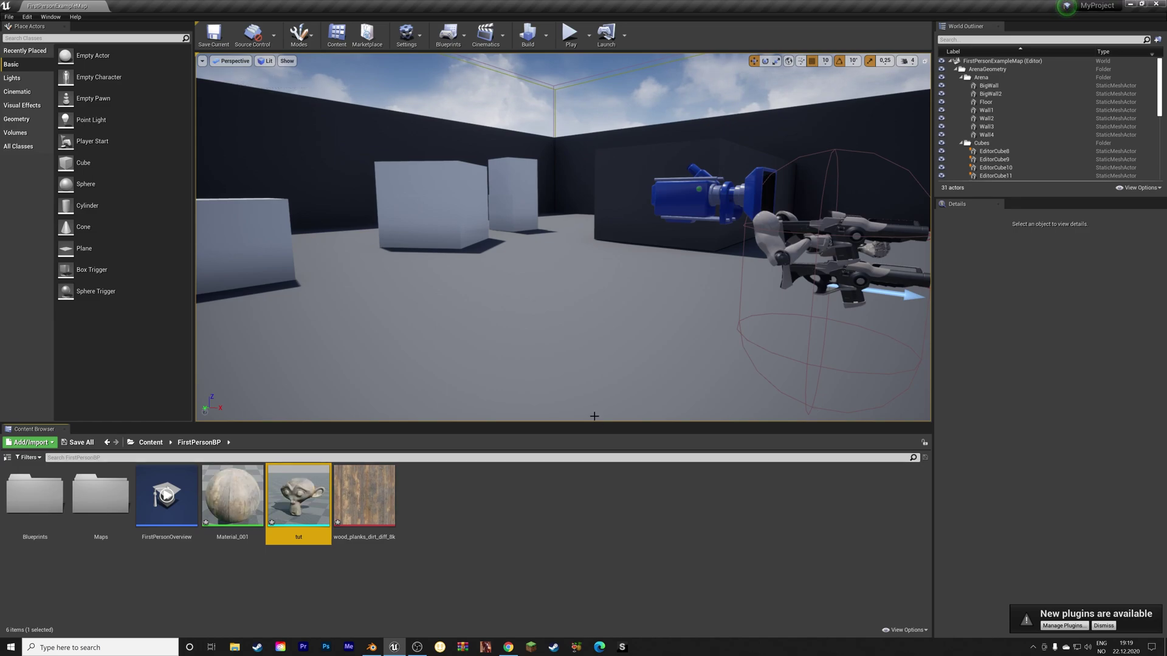
- Place the tut mesh on the arena floor, raise it to Z 270 and rotate it to about 278° around Z
mouse_move(295, 509)
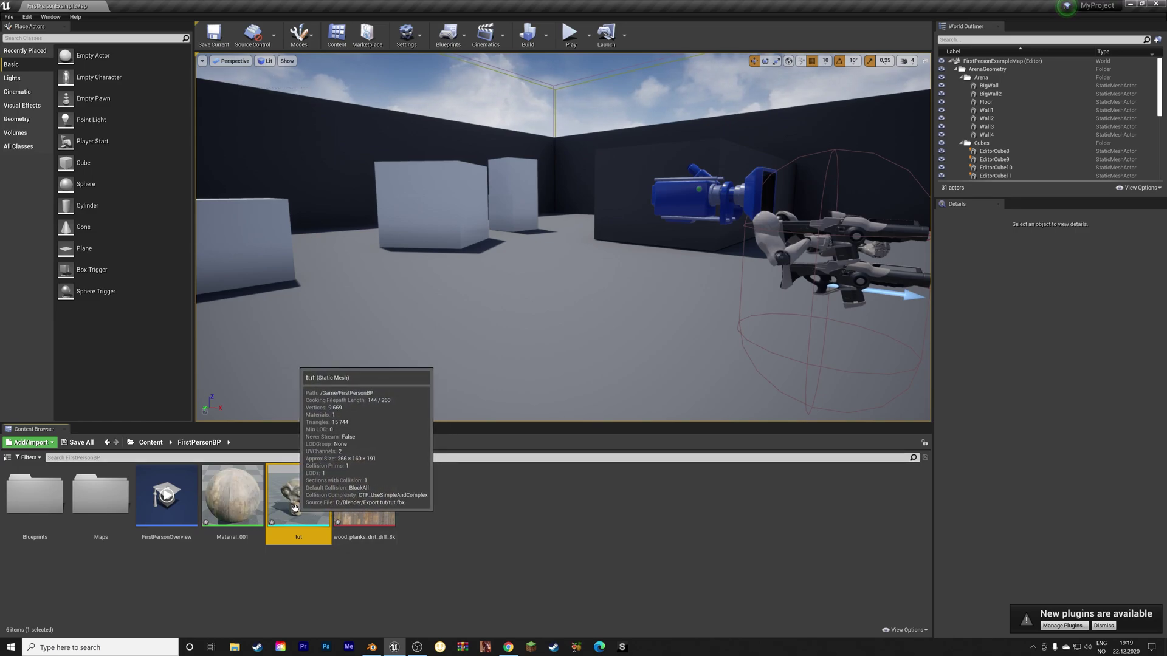
left_click_drag(295, 509, 534, 301)
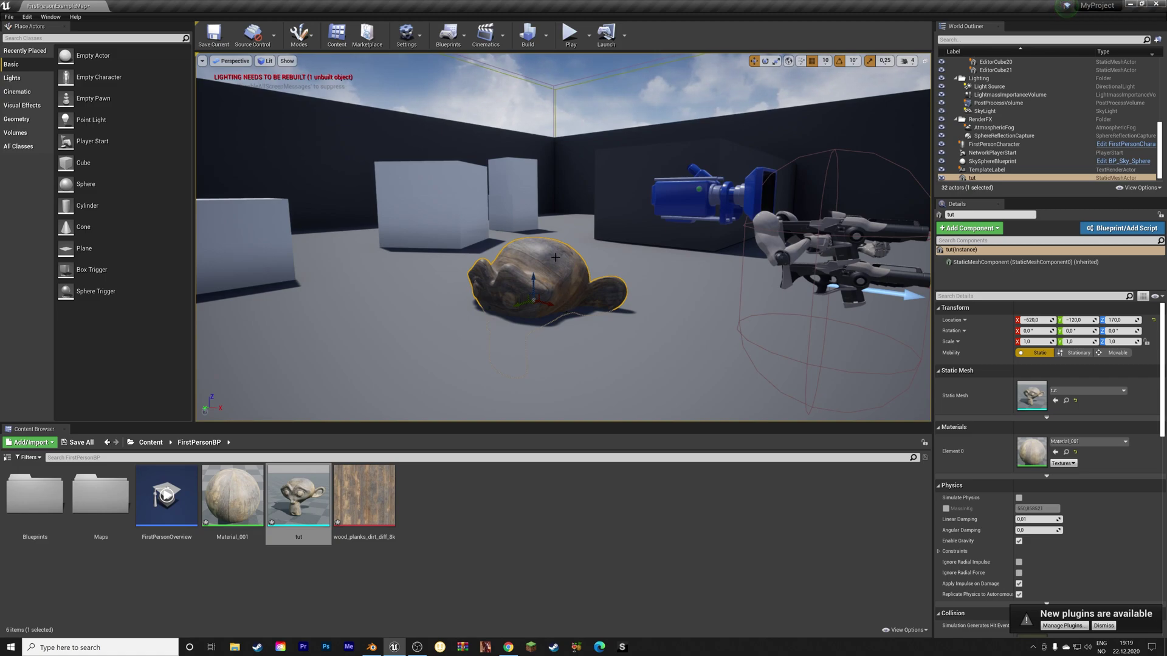
left_click_drag(535, 273, 557, 212)
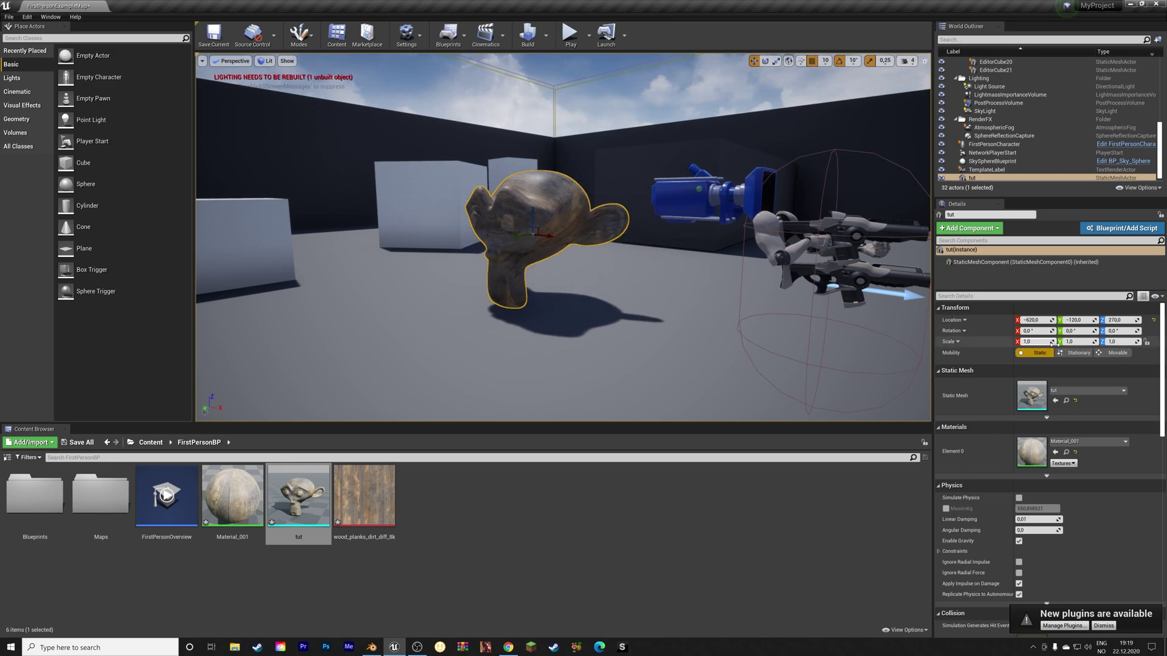
left_click_drag(1118, 331, 1127, 331)
key("ctrl+z")
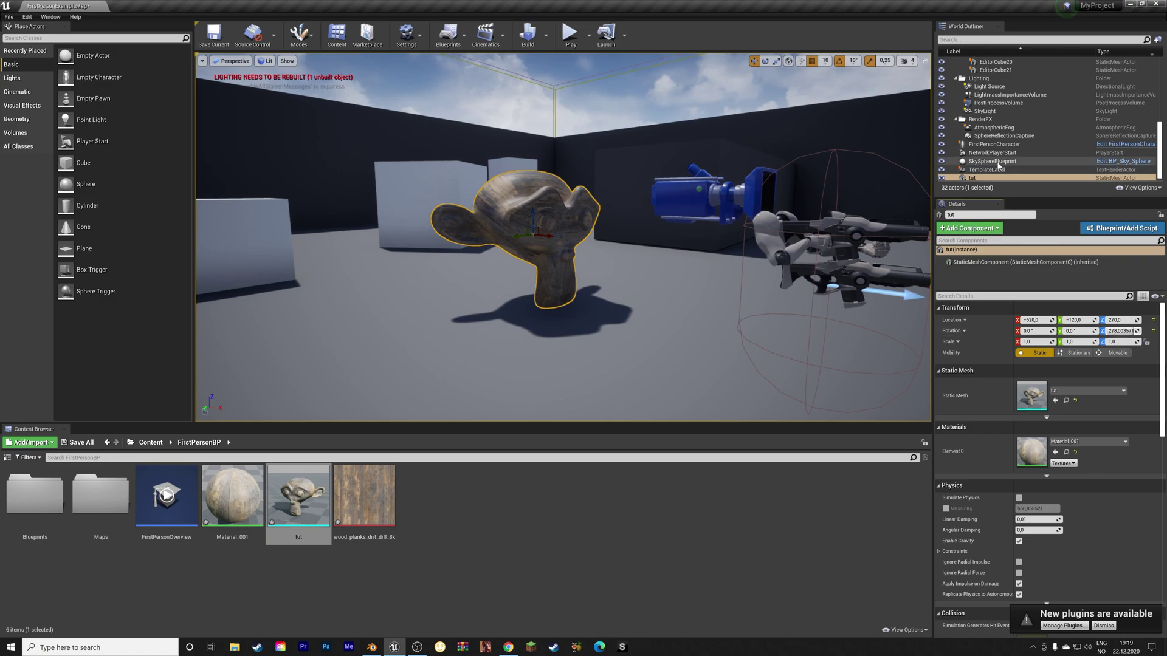
- Rotate the Light Source directional light to about 232.6° around Z so it lights the monkey's face
left_click(991, 87)
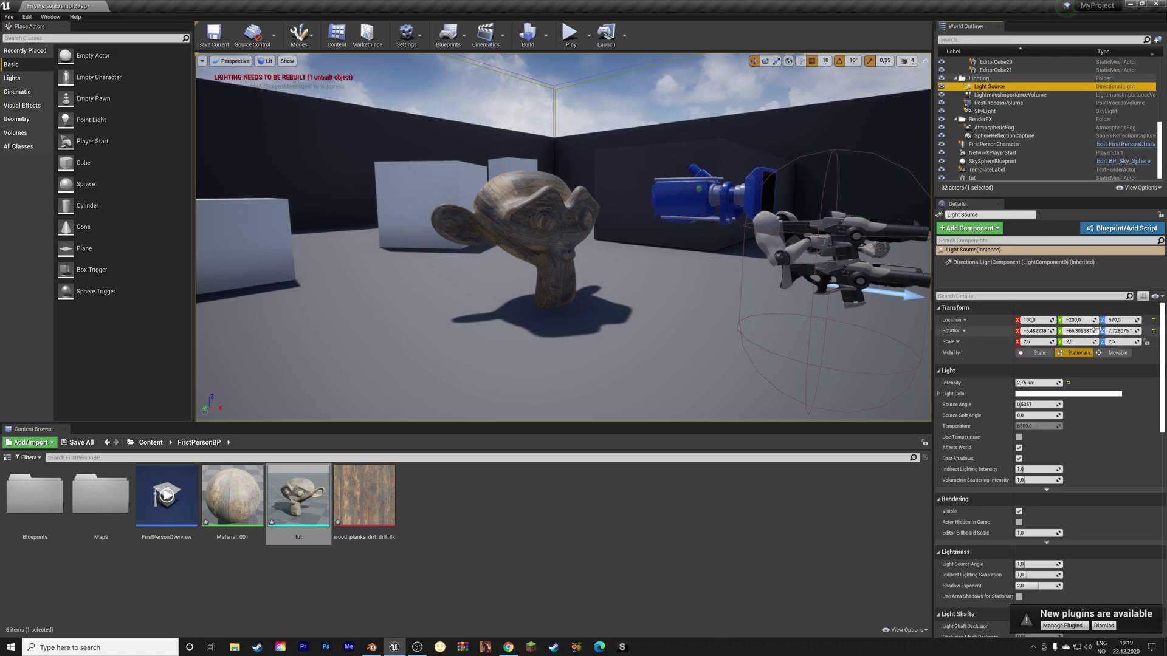
mouse_move(1109, 331)
left_mouse_down()
mouse_move(1129, 331)
mouse_move(1111, 331)
left_mouse_up()
scroll(732, 246, "up", 6)
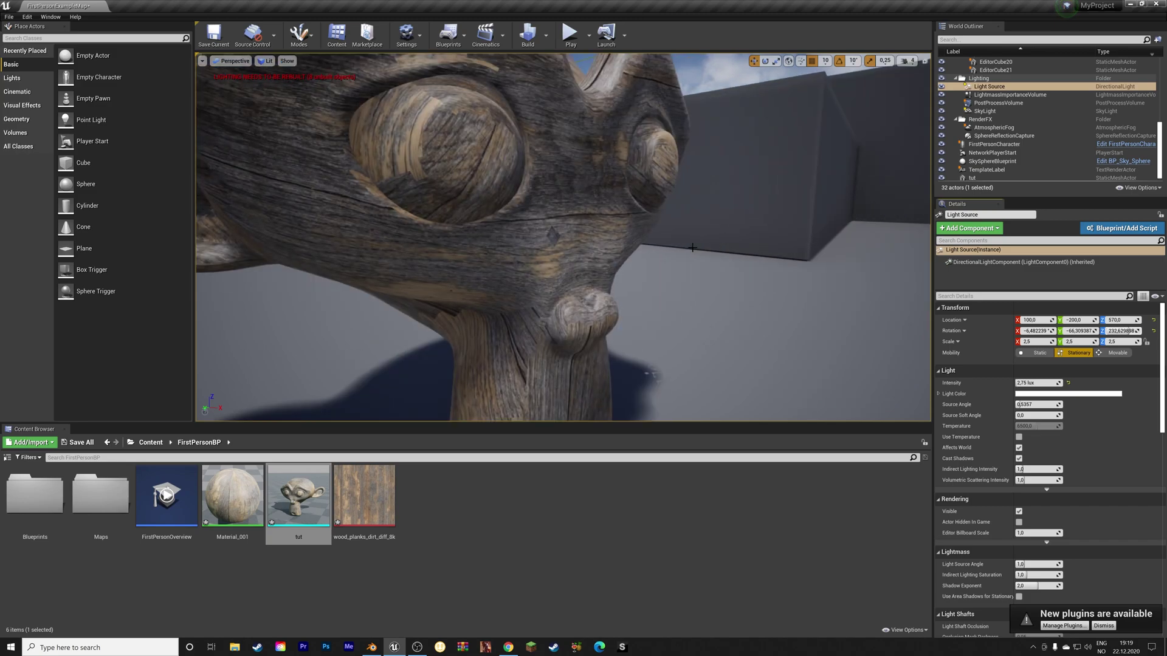
scroll(692, 248, "down", 3)
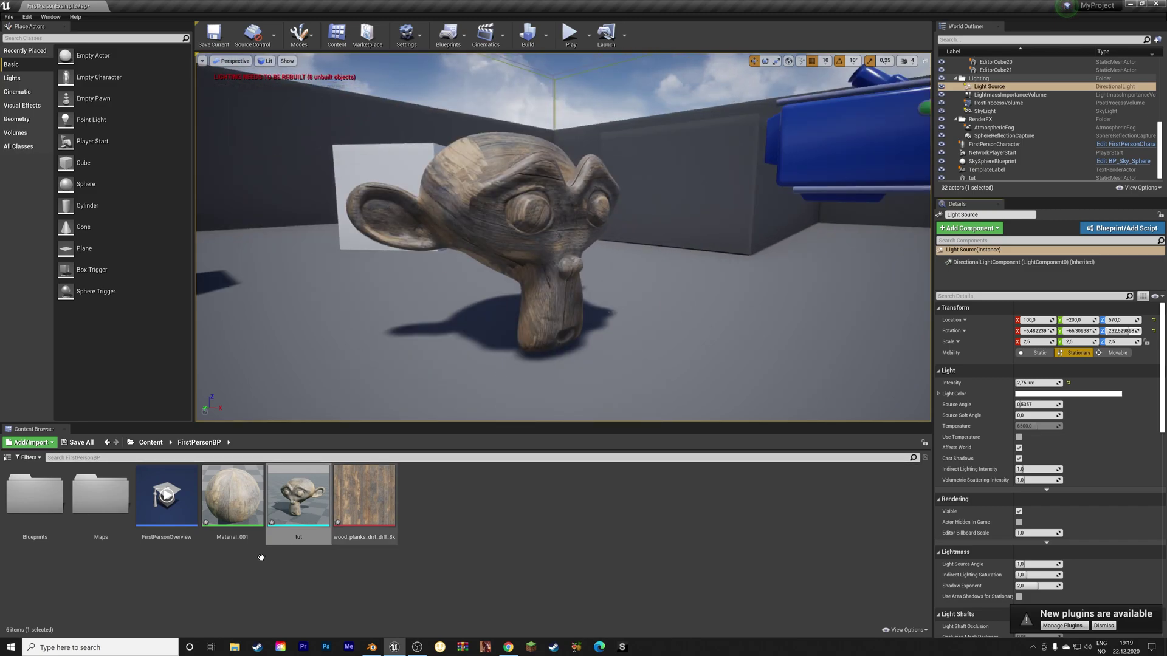
- Open Material_001 for editing and move its Texture Sample node to the left of the main material node
left_click(229, 497)
double_click(229, 497)
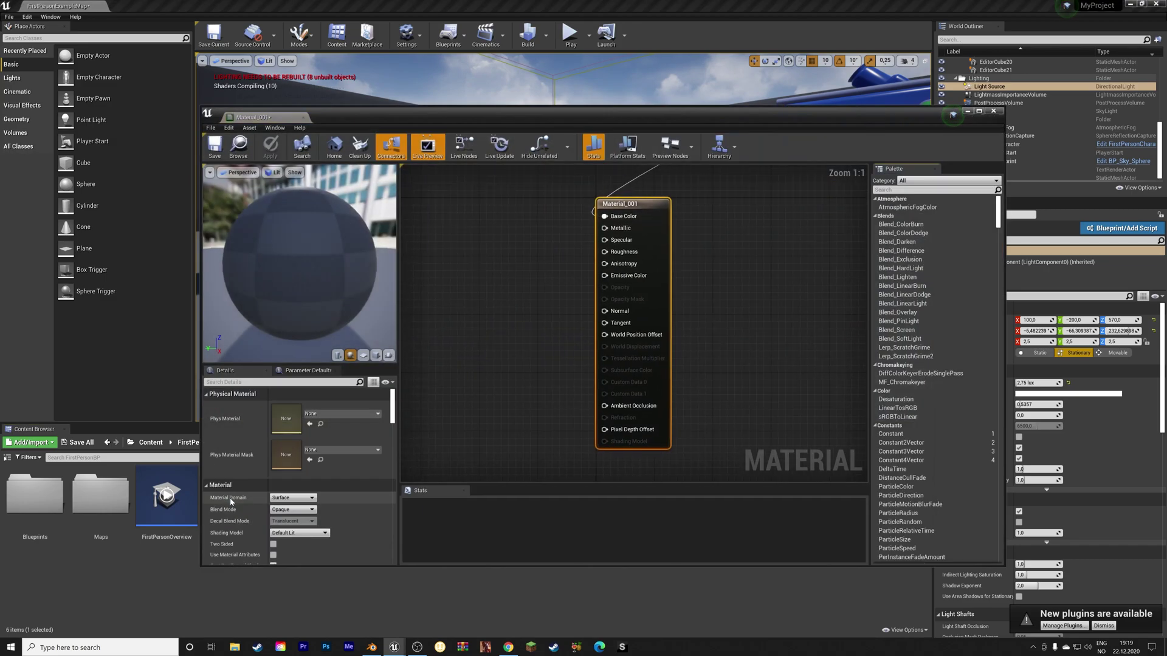
scroll(626, 290, "up", 4)
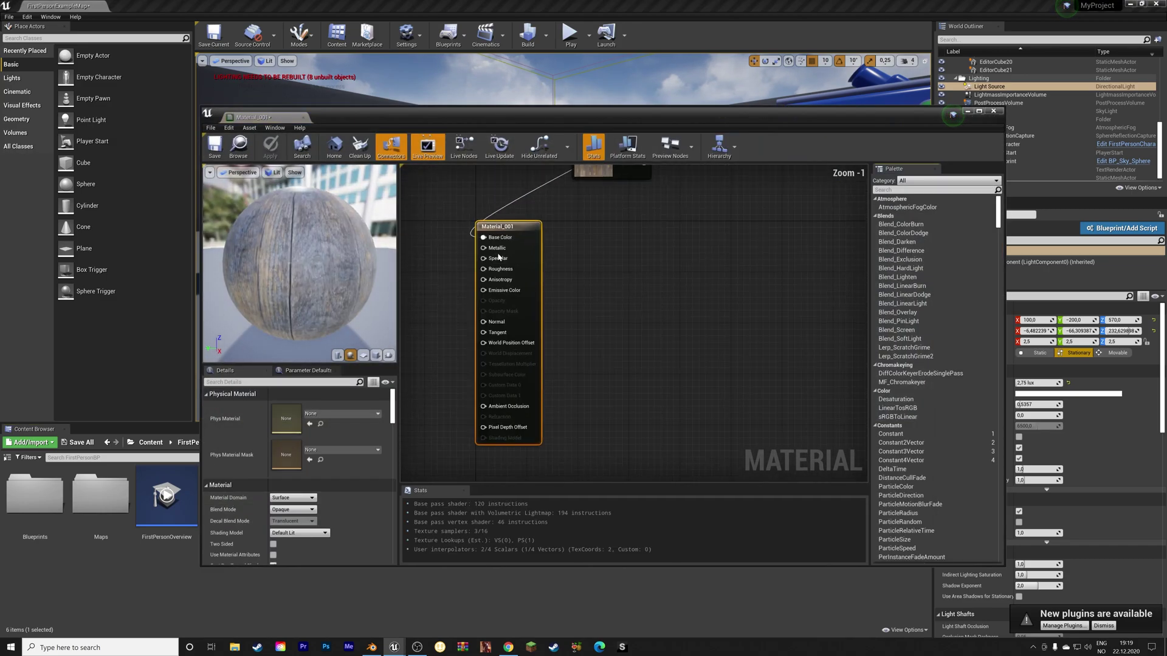
scroll(565, 246, "up", 1)
scroll(568, 246, "down", 2)
scroll(575, 249, "down", 3)
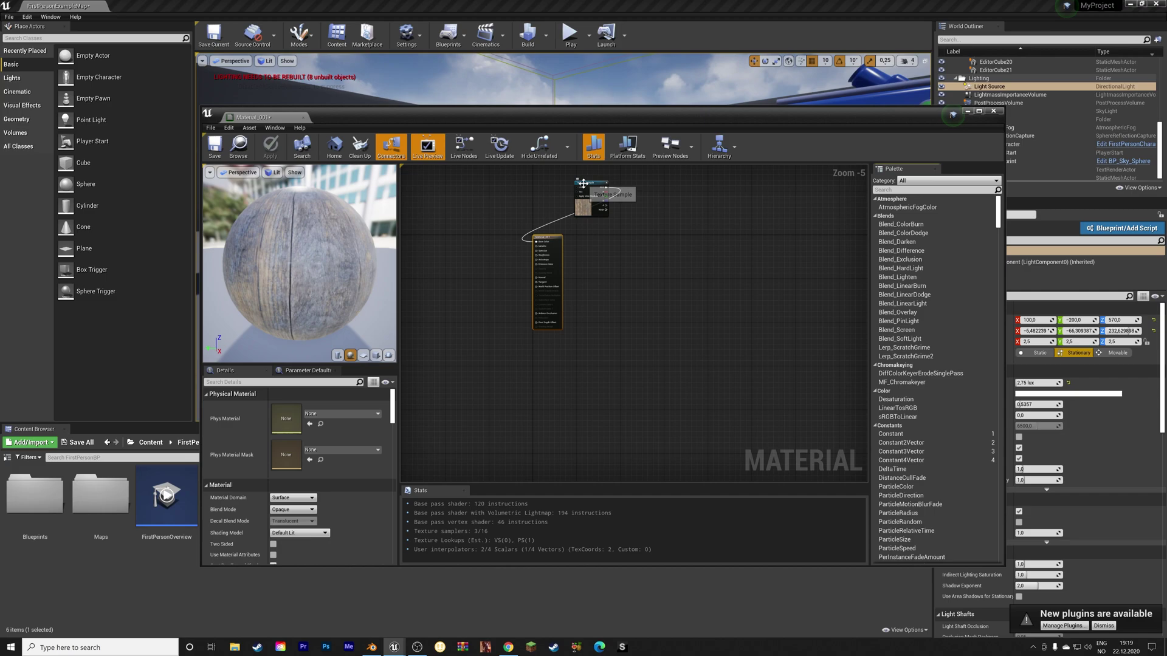
left_click_drag(584, 197, 472, 307)
scroll(471, 338, "up", 3)
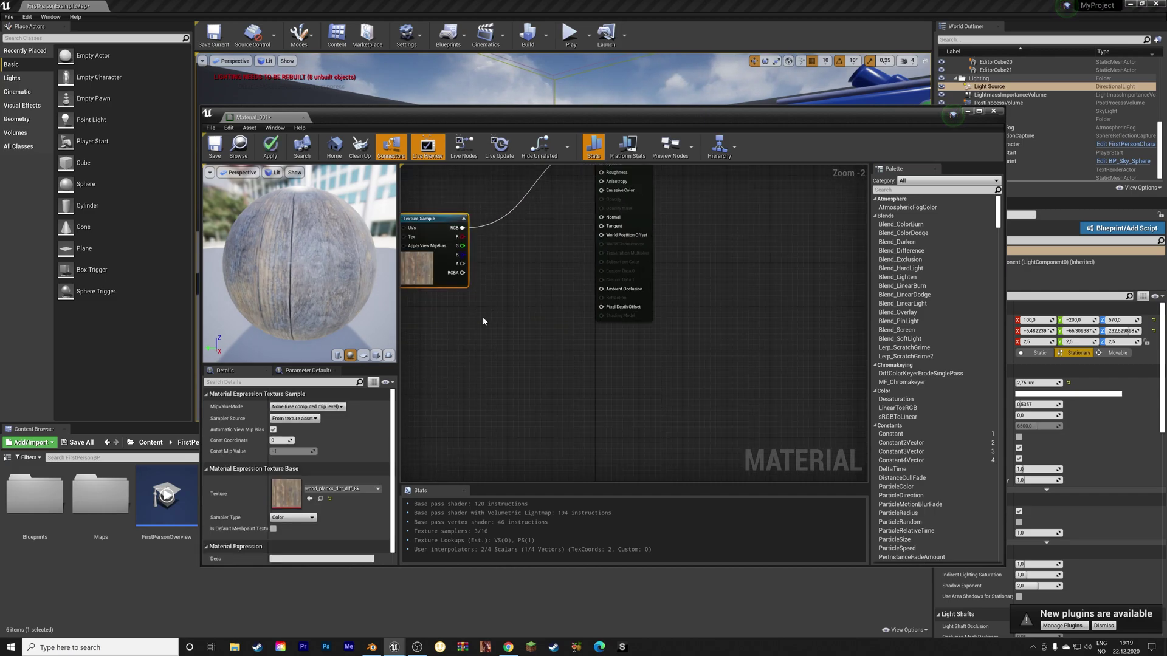
left_click(486, 322)
- Add a TextureCoordinate node beside the Texture Sample and connect its output to the sample's UVs input
scroll(492, 314, "down", 3)
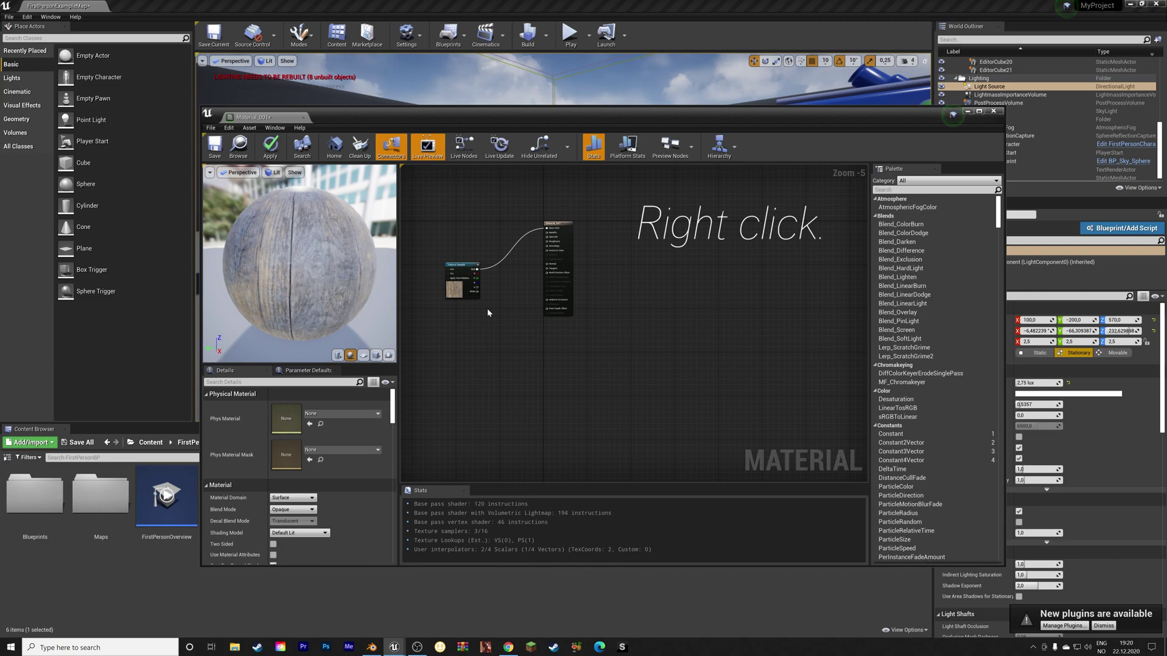
right_click(487, 312)
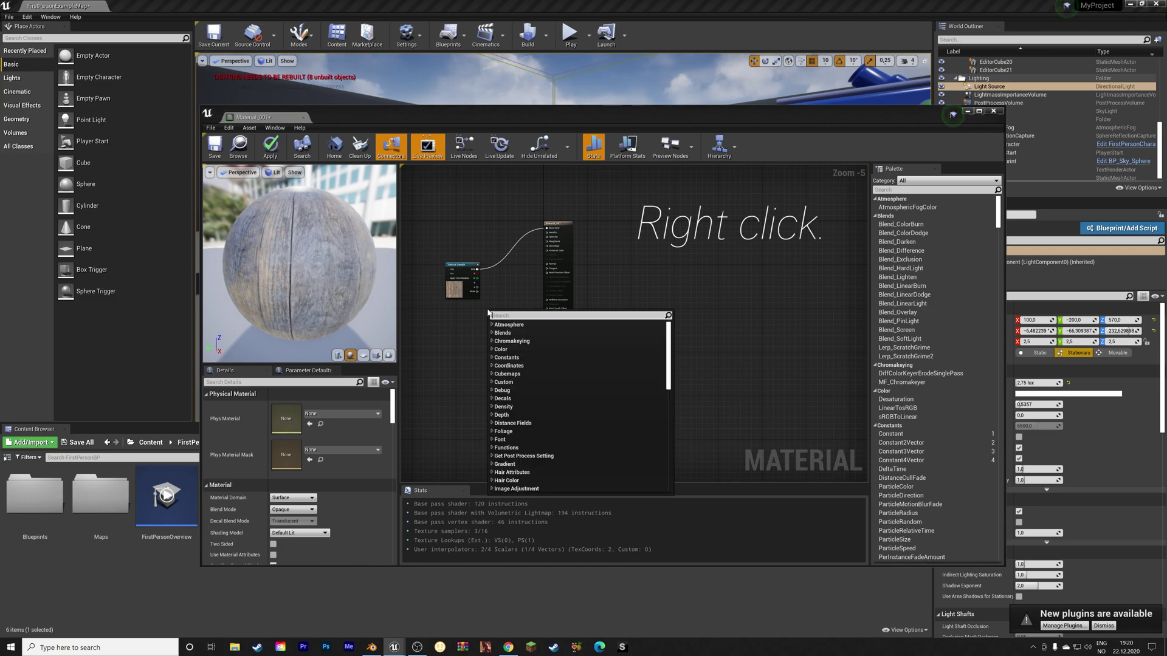
type("text")
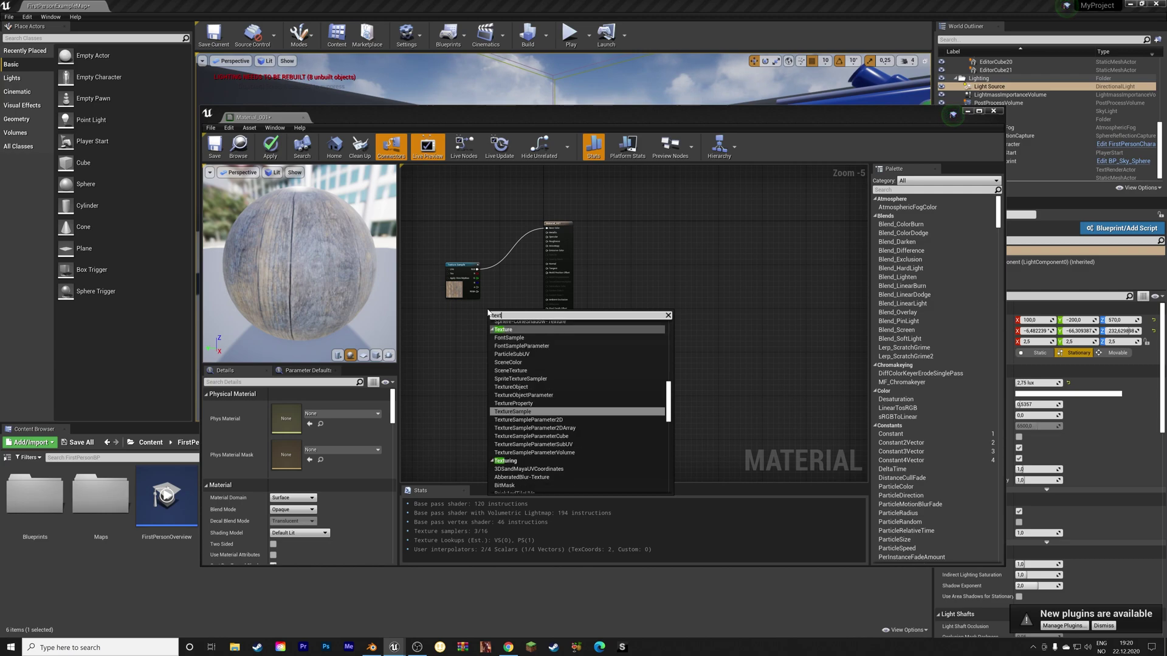
type("ure")
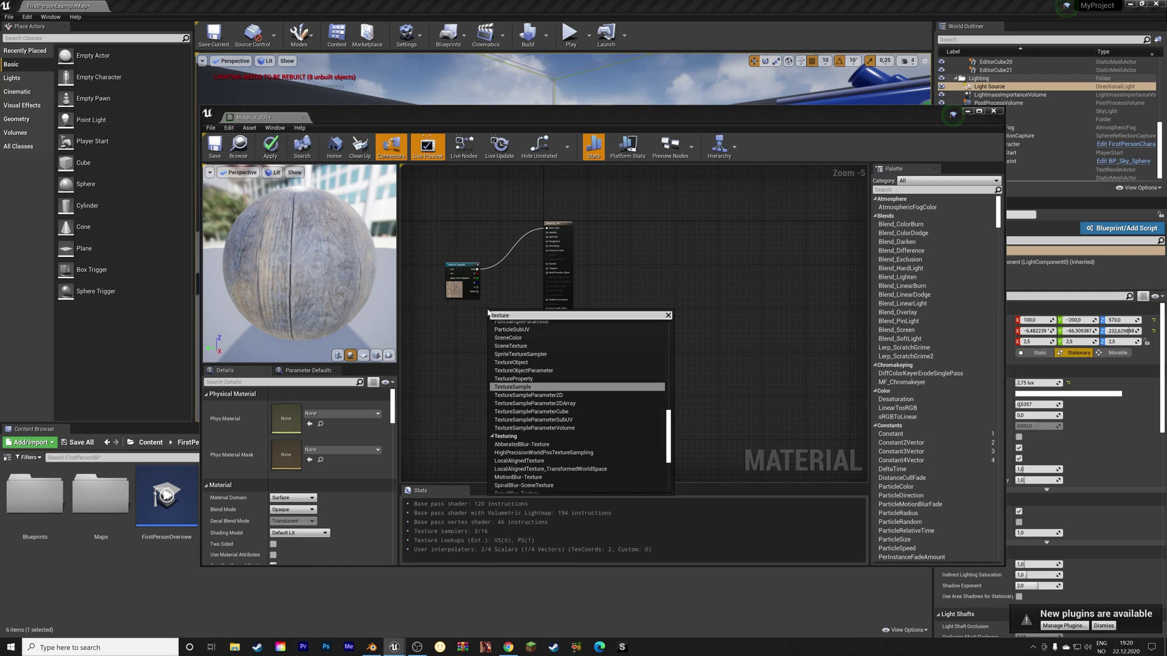
type(" coo")
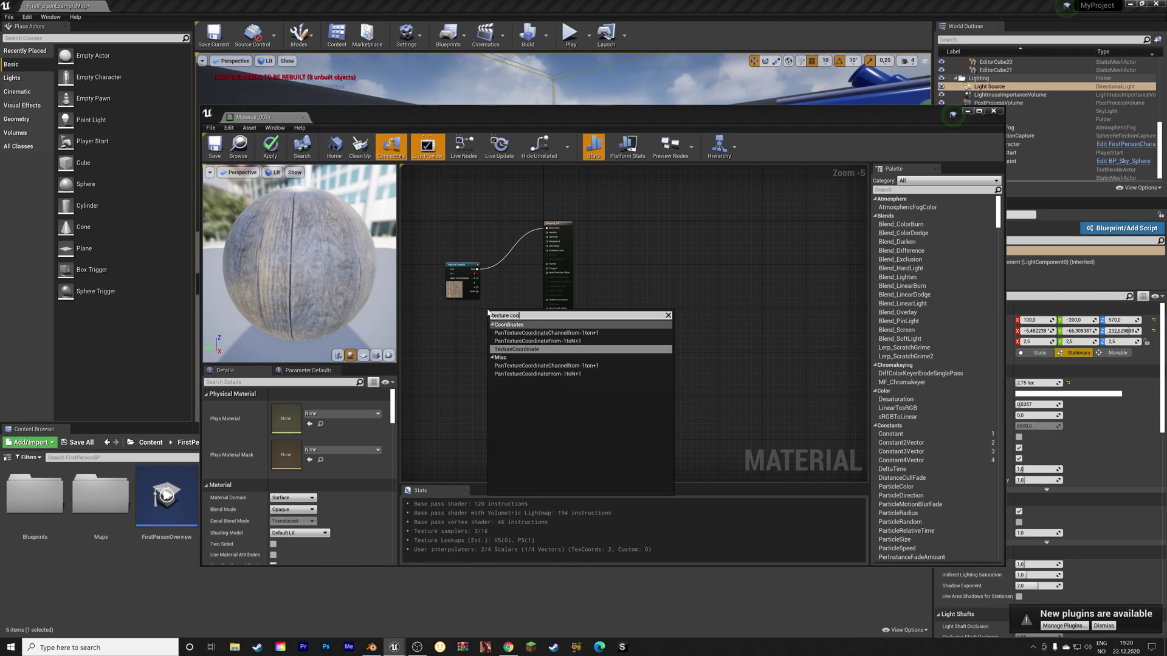
type("rd")
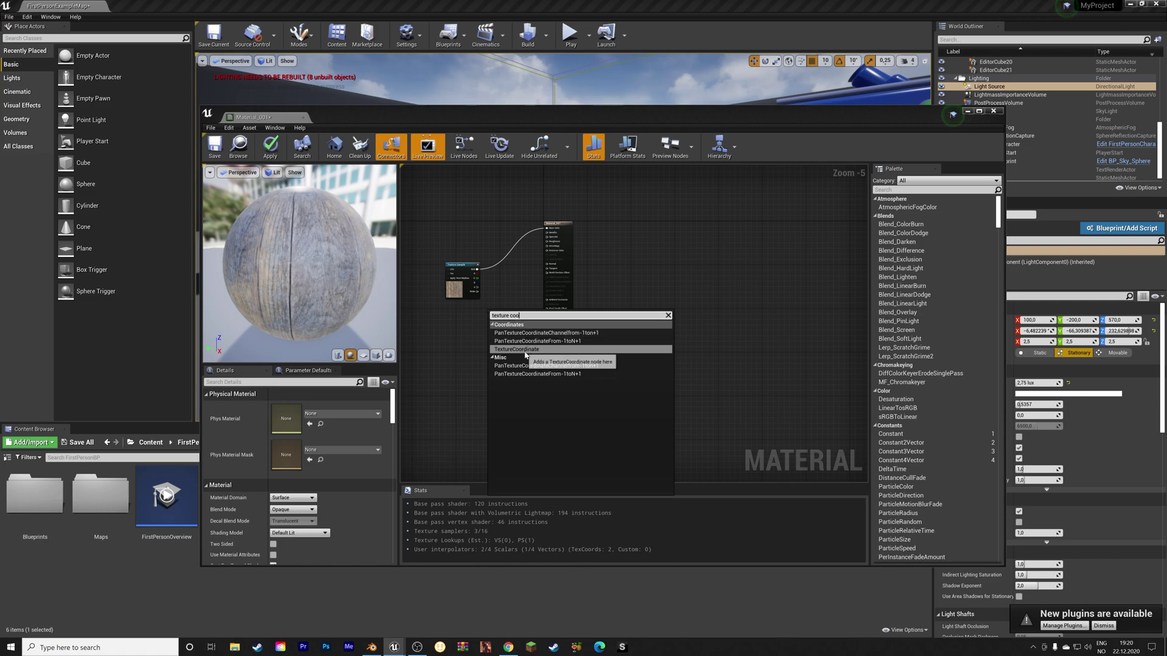
key("Return")
left_click_drag(497, 313, 430, 276)
scroll(460, 286, "up", 2)
scroll(460, 286, "up", 2)
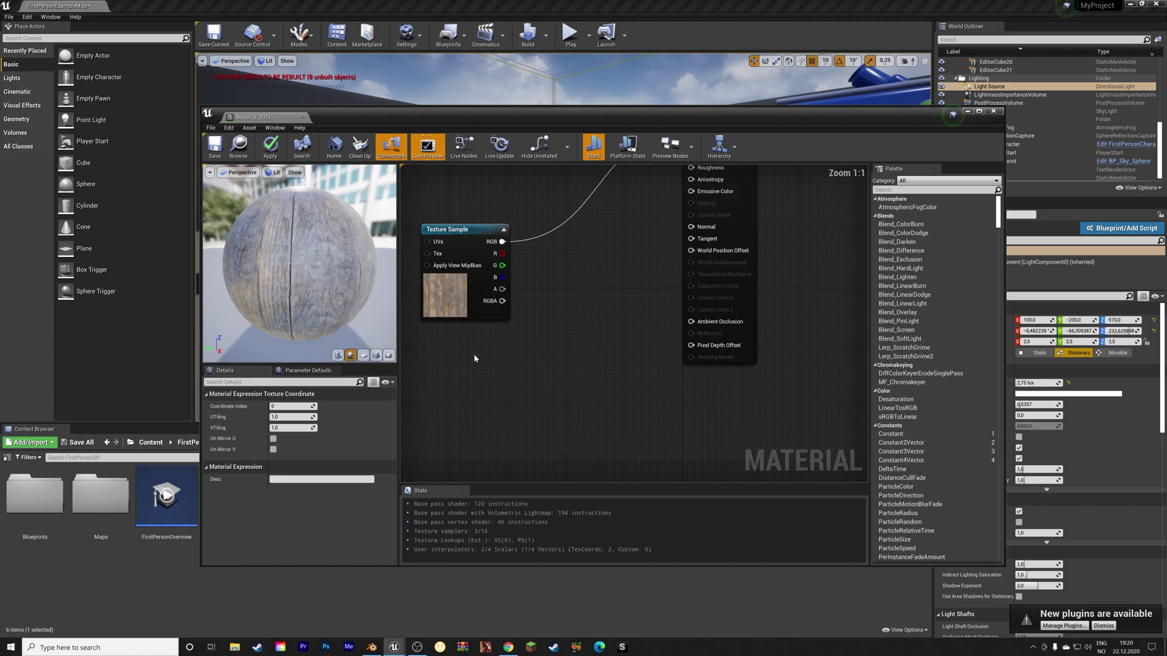
right_click_drag(488, 352, 694, 394)
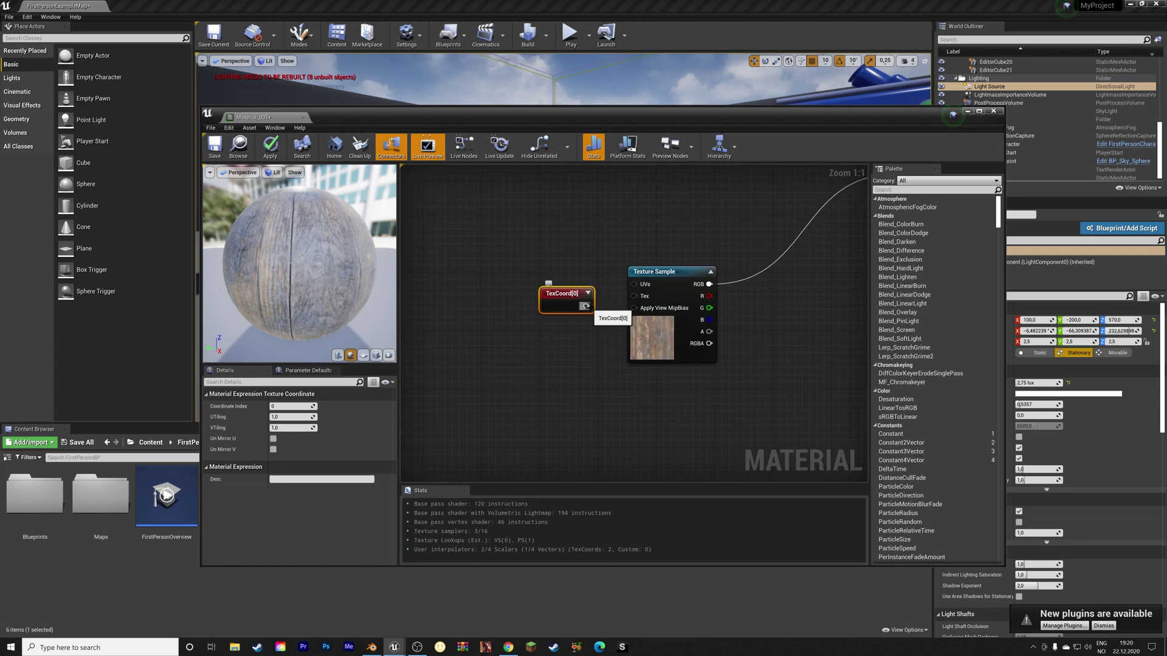
left_click_drag(586, 306, 635, 285)
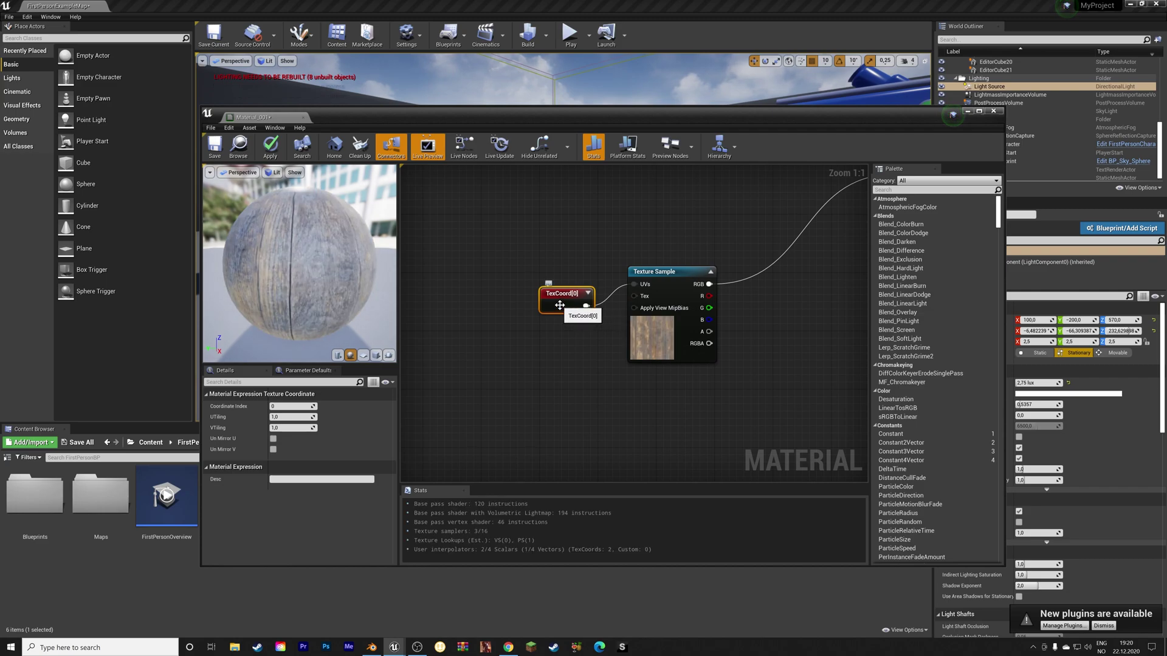
- Set both UTiling and VTiling of the texture coordinate node to 5
left_click(281, 416)
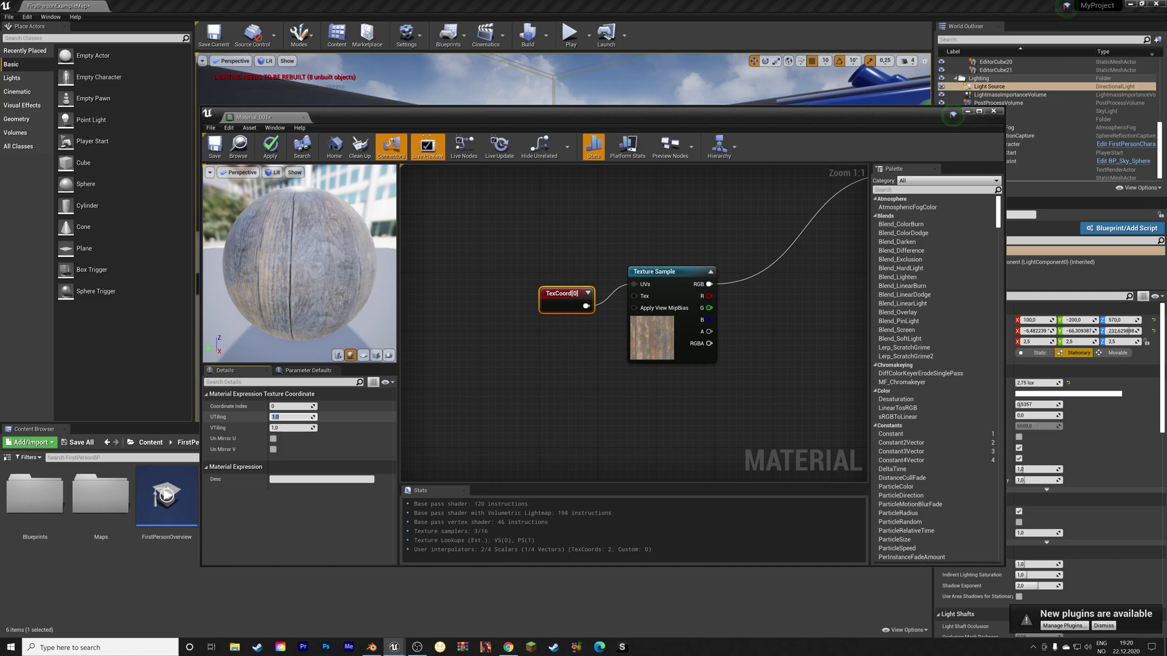
type("5")
key("Return")
left_click(282, 427)
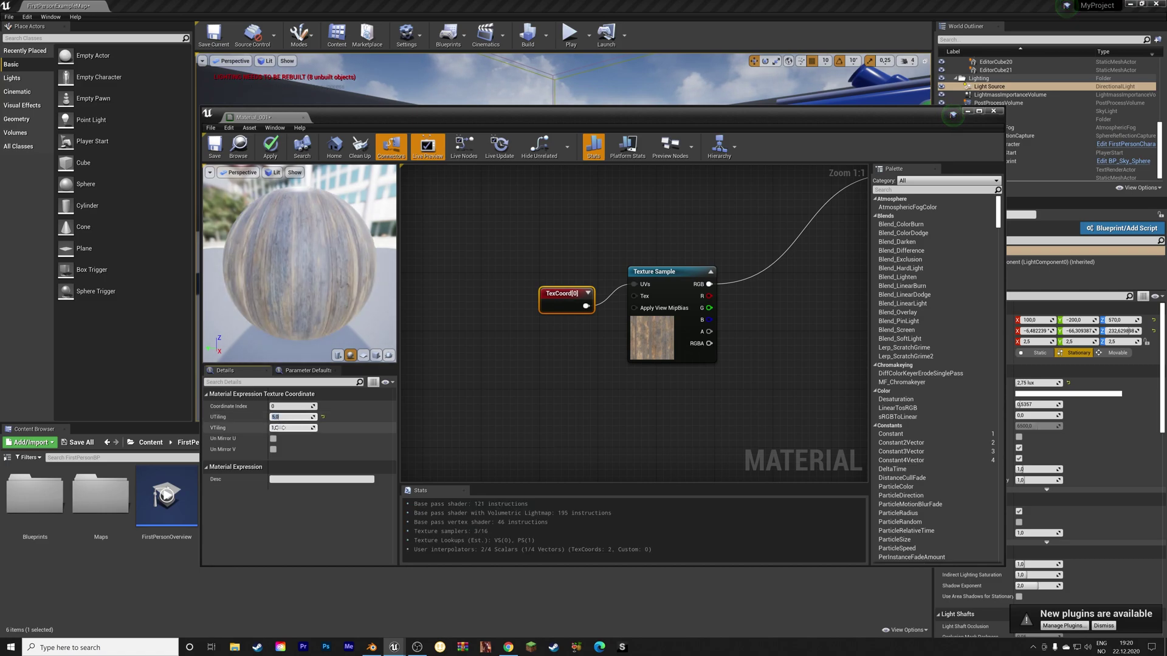
key("Return")
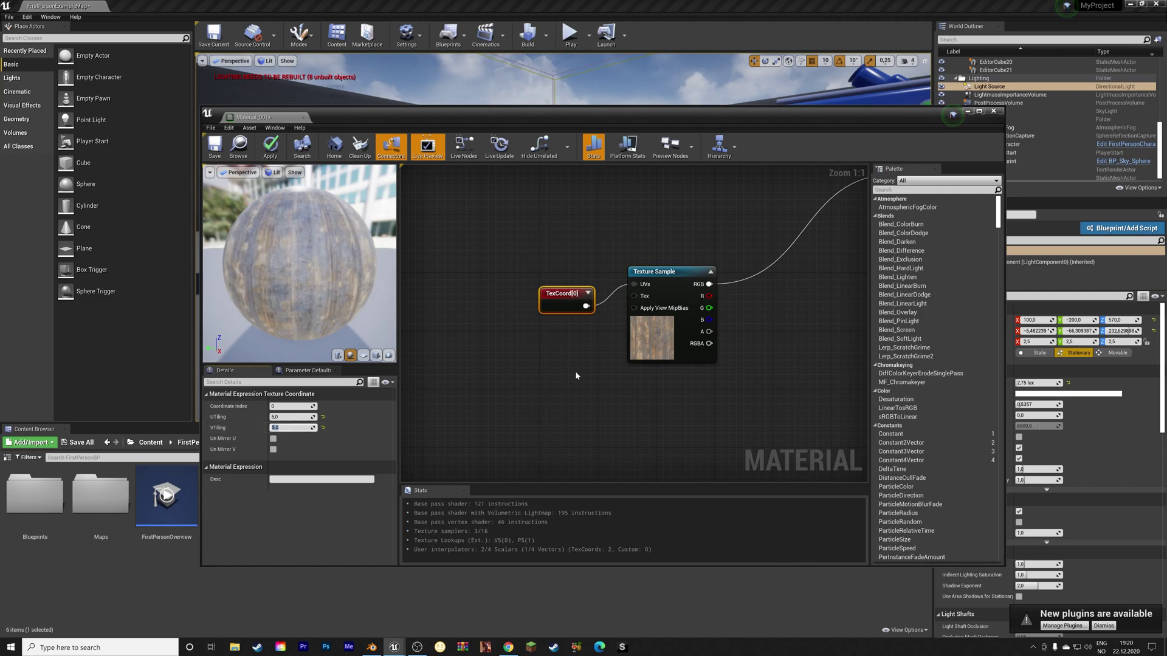
- Apply the changes to Material_001, close its editor and inspect the retiled wood on the monkey in the level
scroll(606, 385, "down", 2)
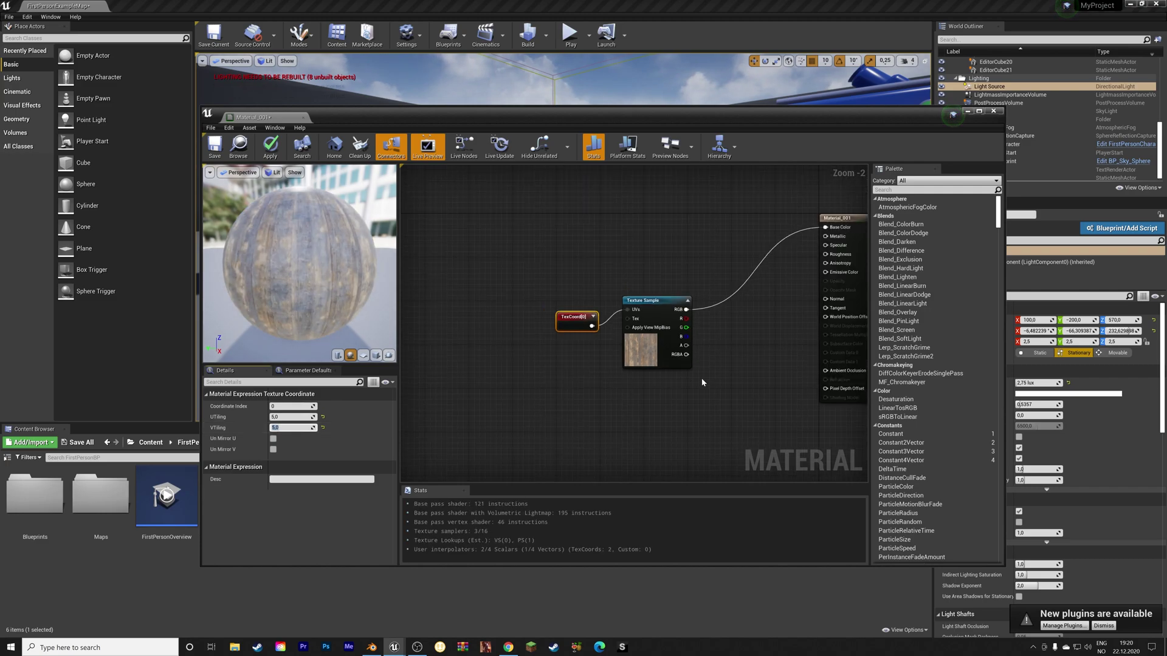
left_click(270, 146)
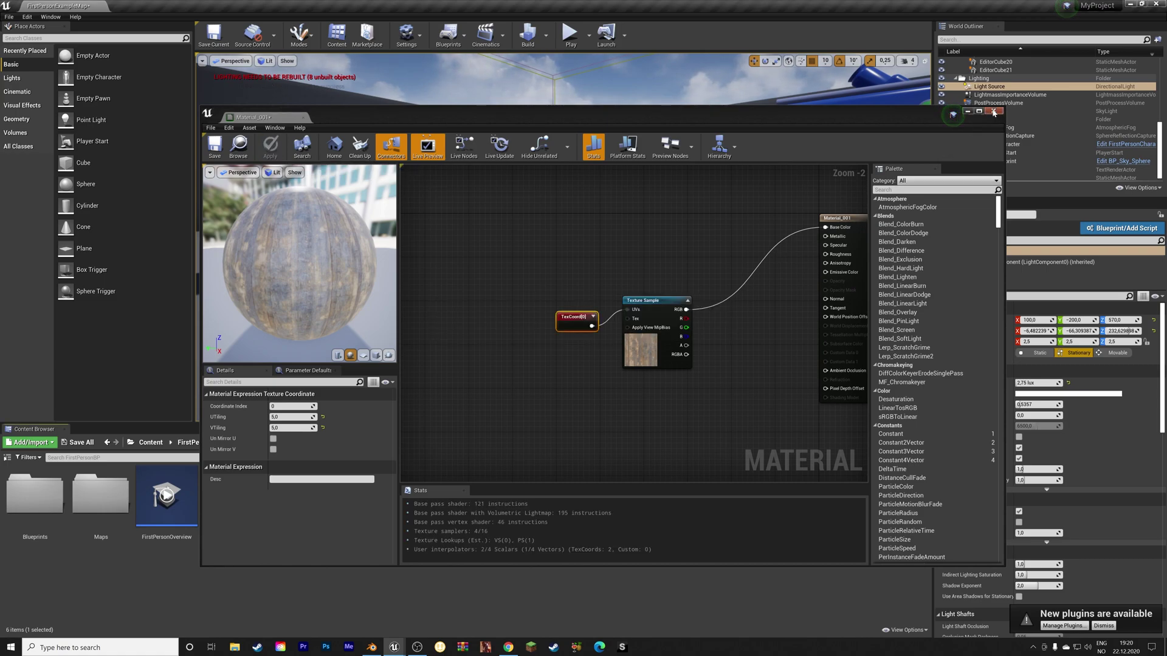
left_click(994, 113)
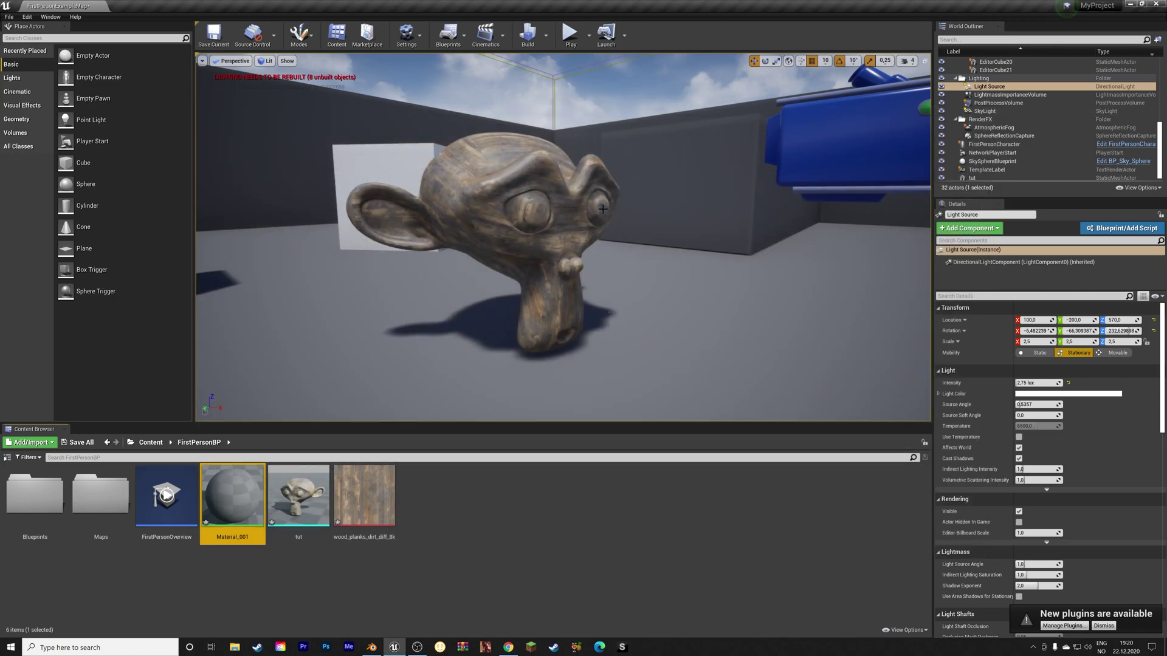
scroll(519, 227, "up", 5)
scroll(519, 228, "down", 5)
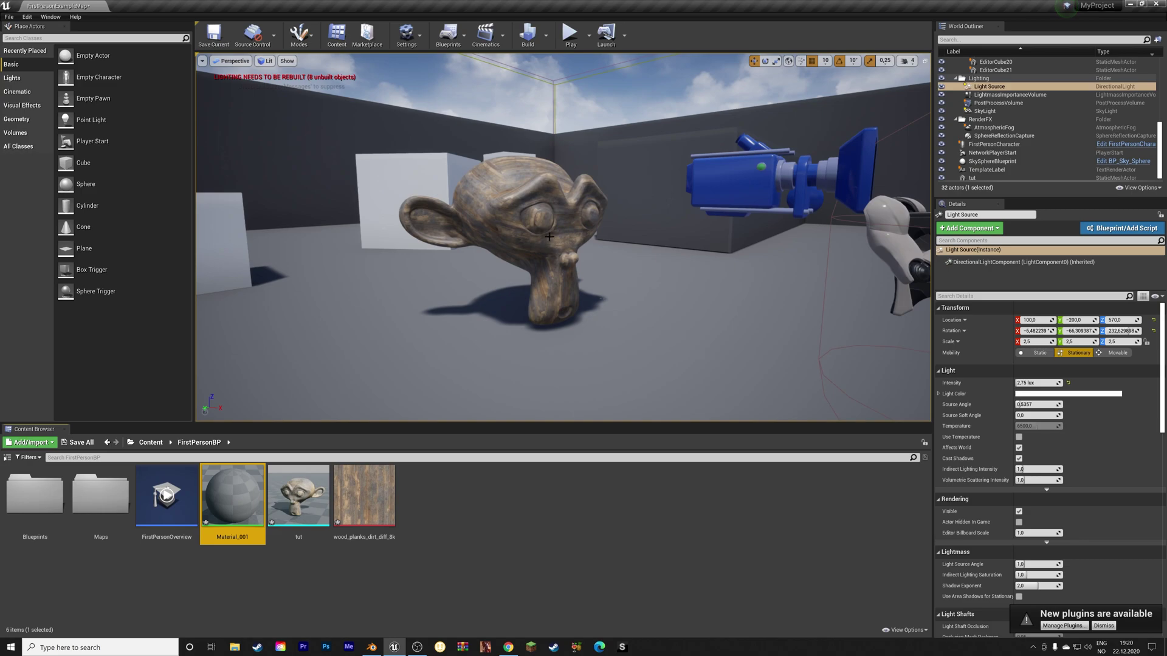
- Enable Simulate Physics on the monkey mesh in the level
left_click(545, 229)
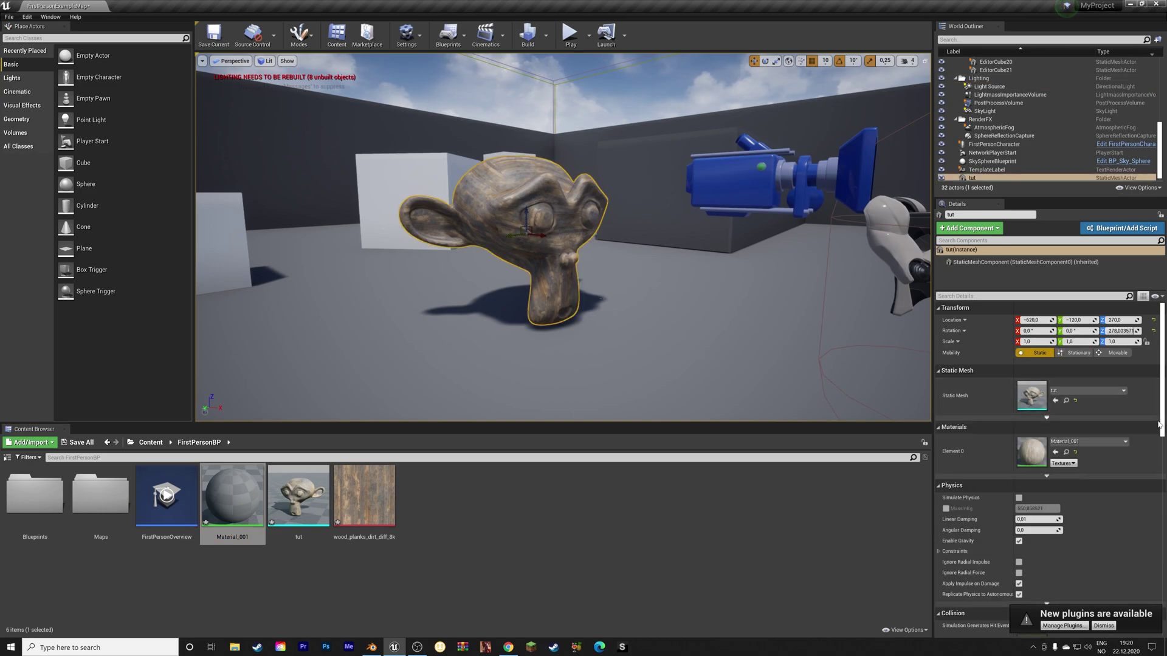
left_click(1019, 498)
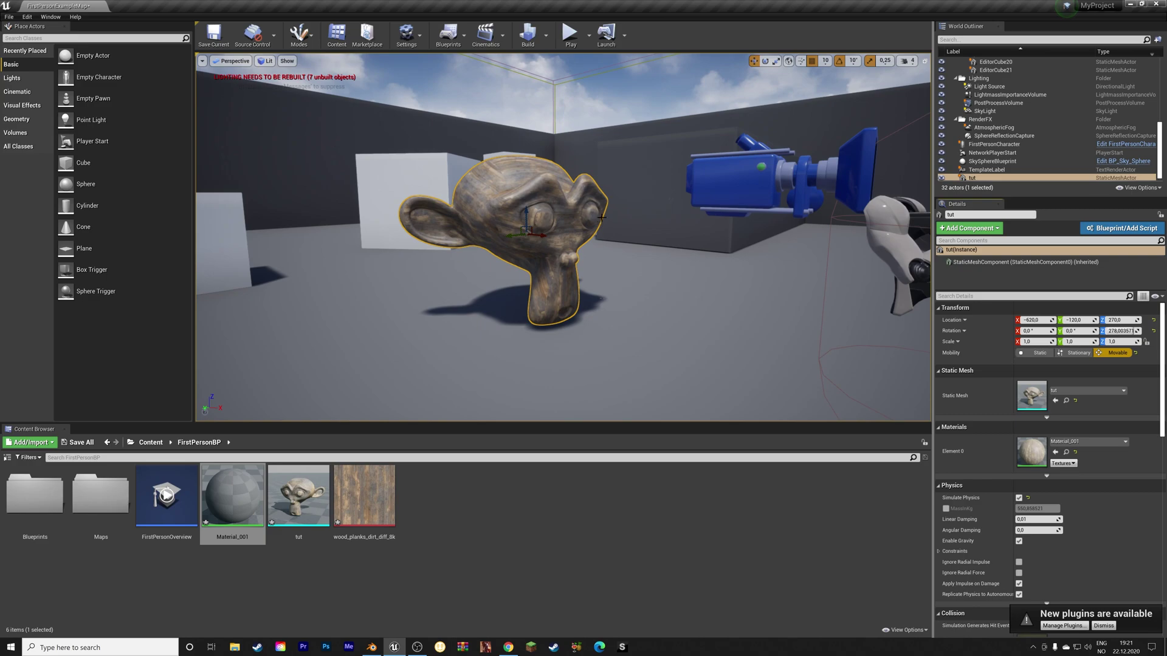
- Playtest the level in the viewport, shoot the physics-enabled monkey head to see how it moves, and end the play session
left_click(570, 34)
left_click(586, 208)
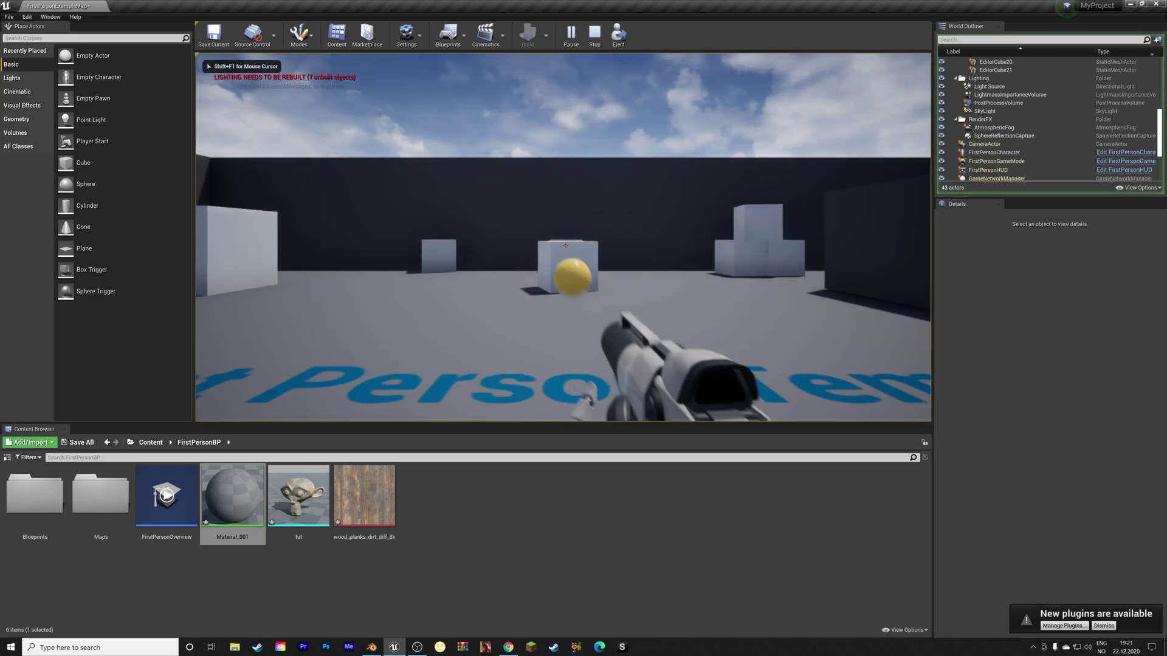
key("w")
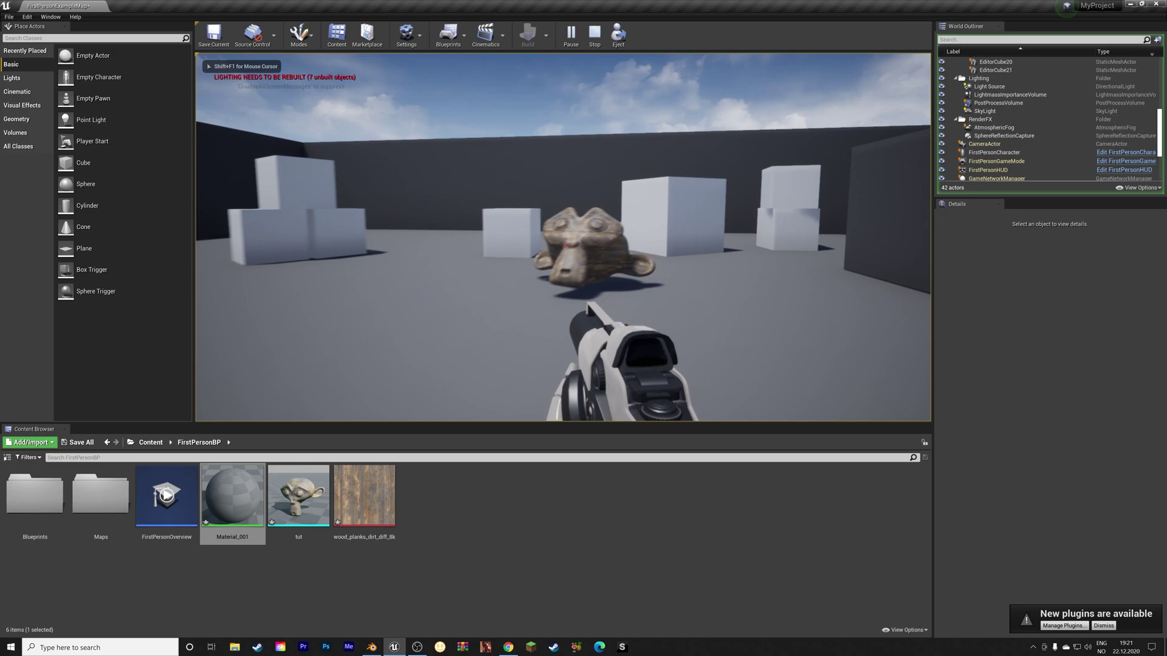
key("s")
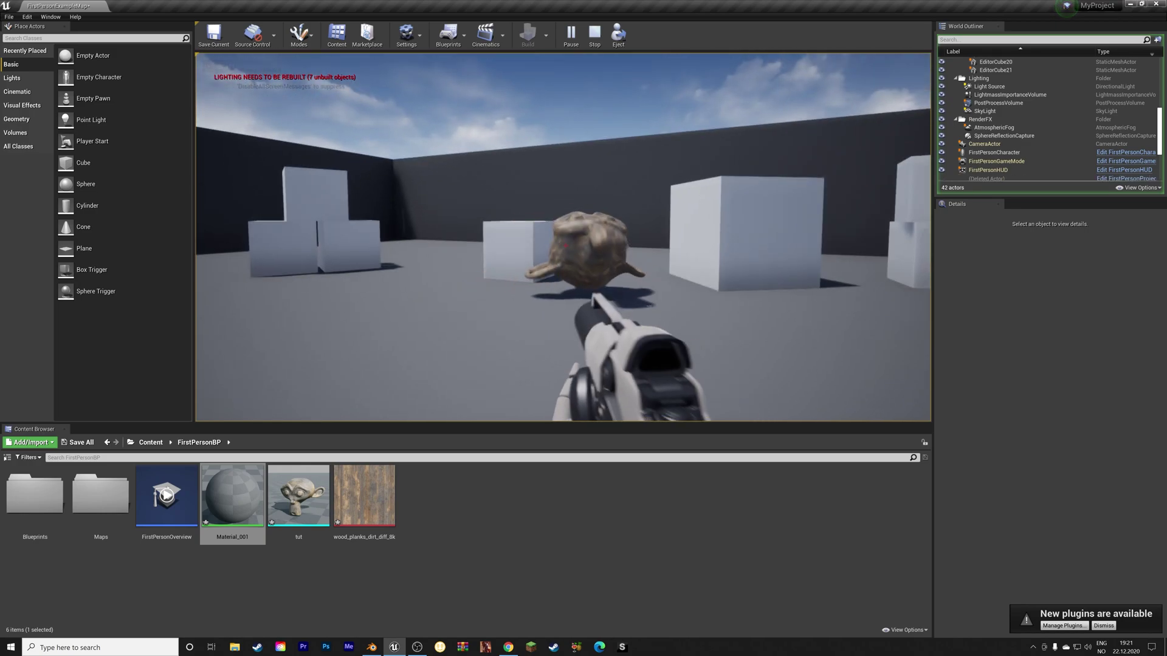
left_click(565, 245)
key("w")
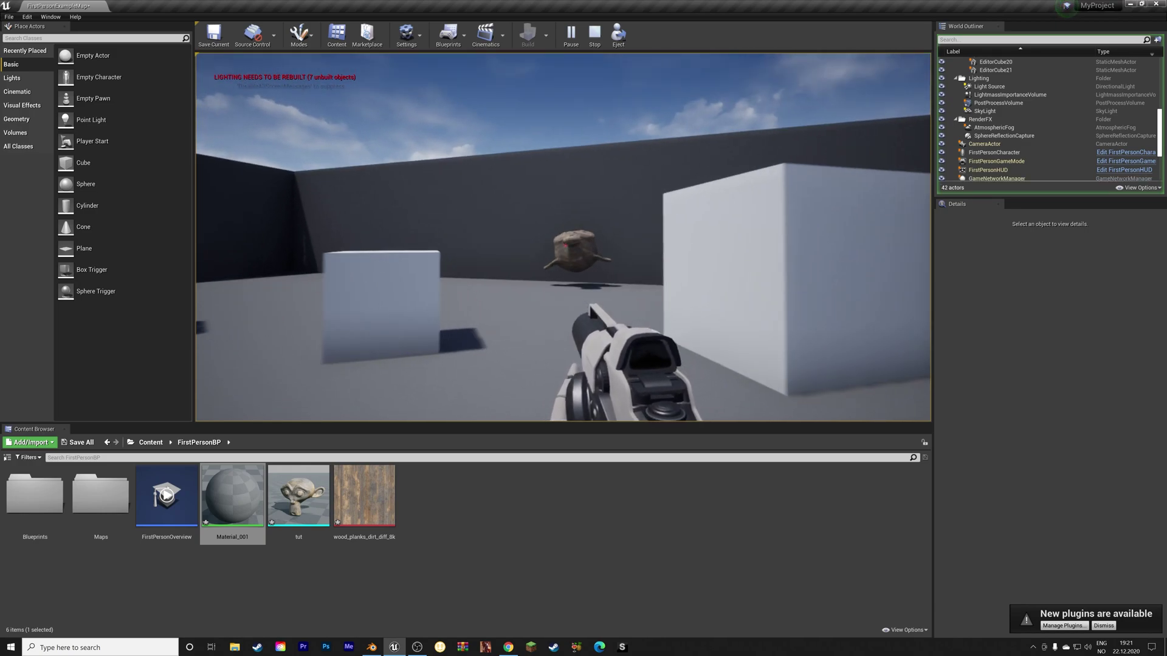
left_click(565, 245)
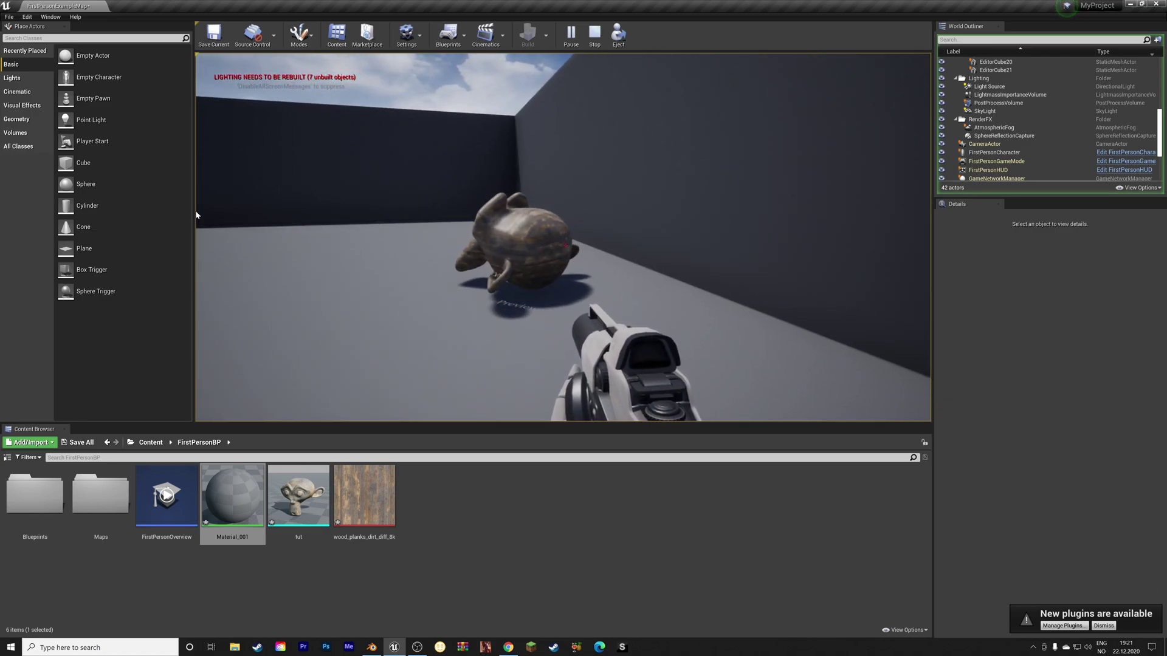
key("Escape")
- Disable Simulate Physics on the monkey mesh and playtest the level again, shooting at the head
left_click(1018, 498)
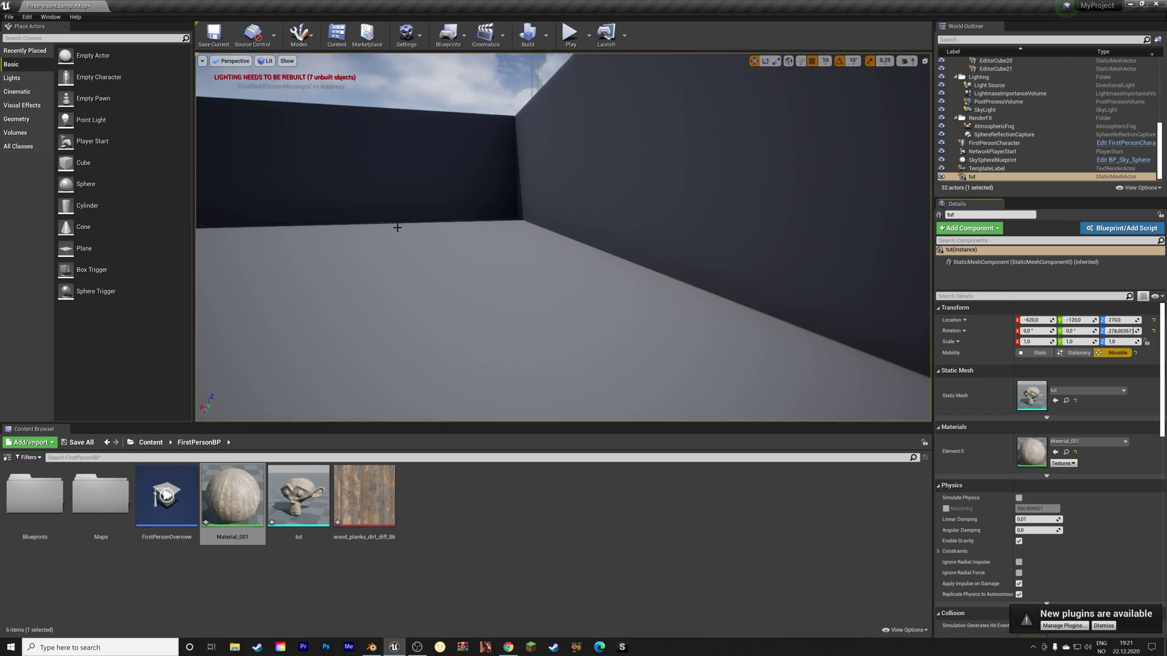
left_click(570, 33)
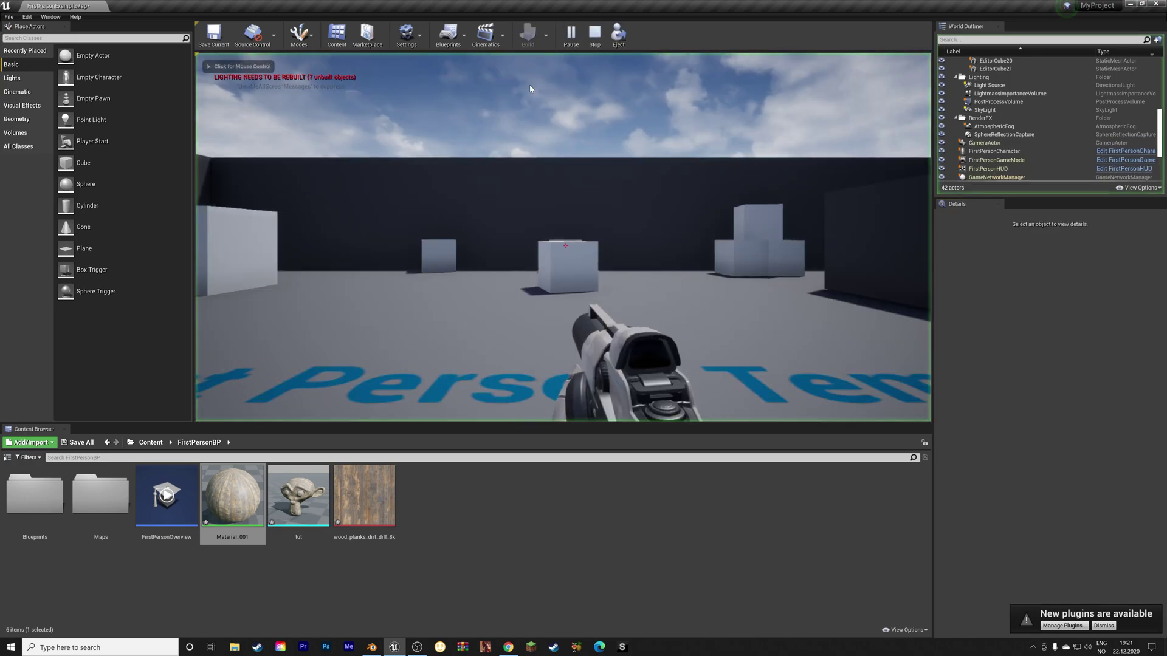
left_click(535, 235)
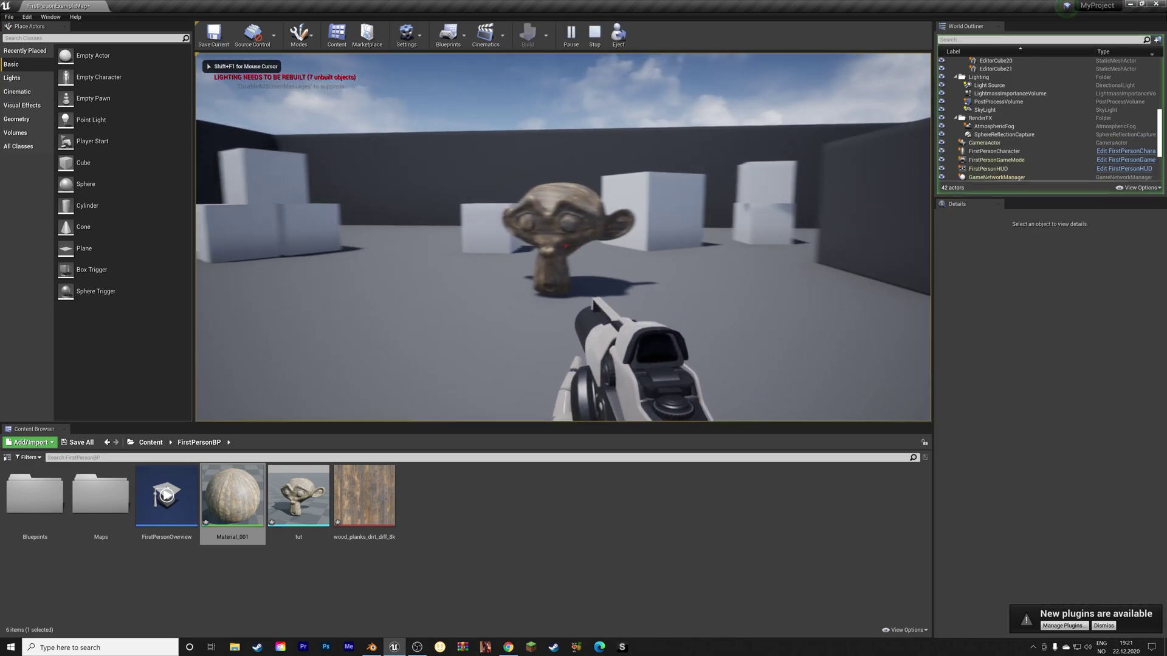
left_click(563, 237)
left_click(563, 237)
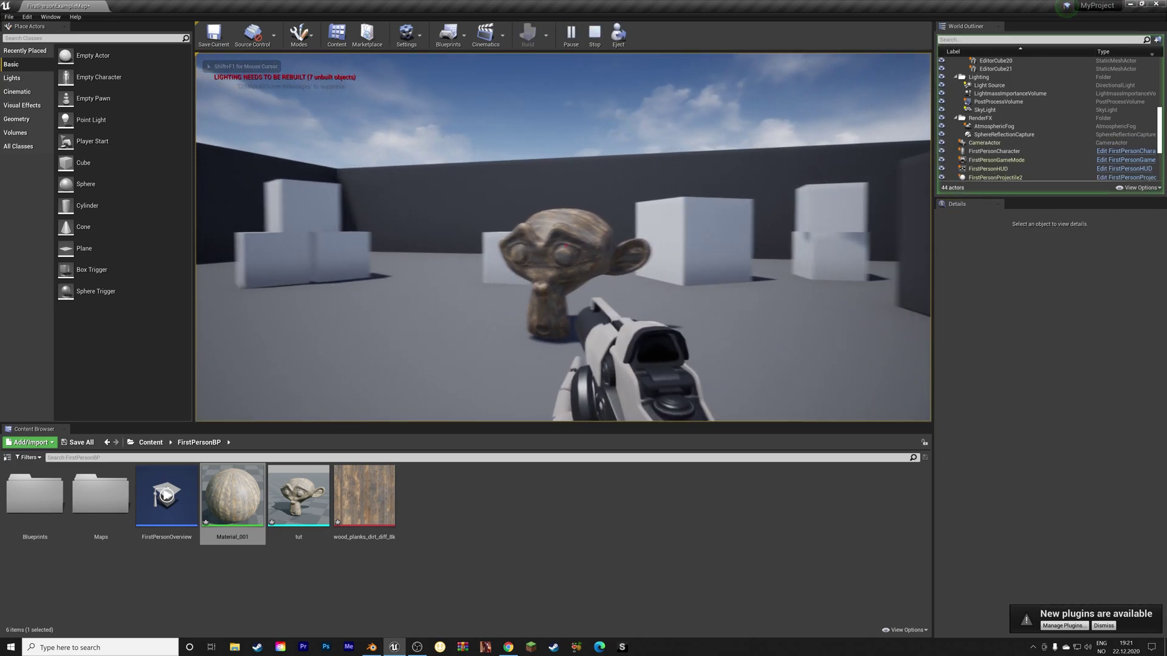
left_click(562, 237)
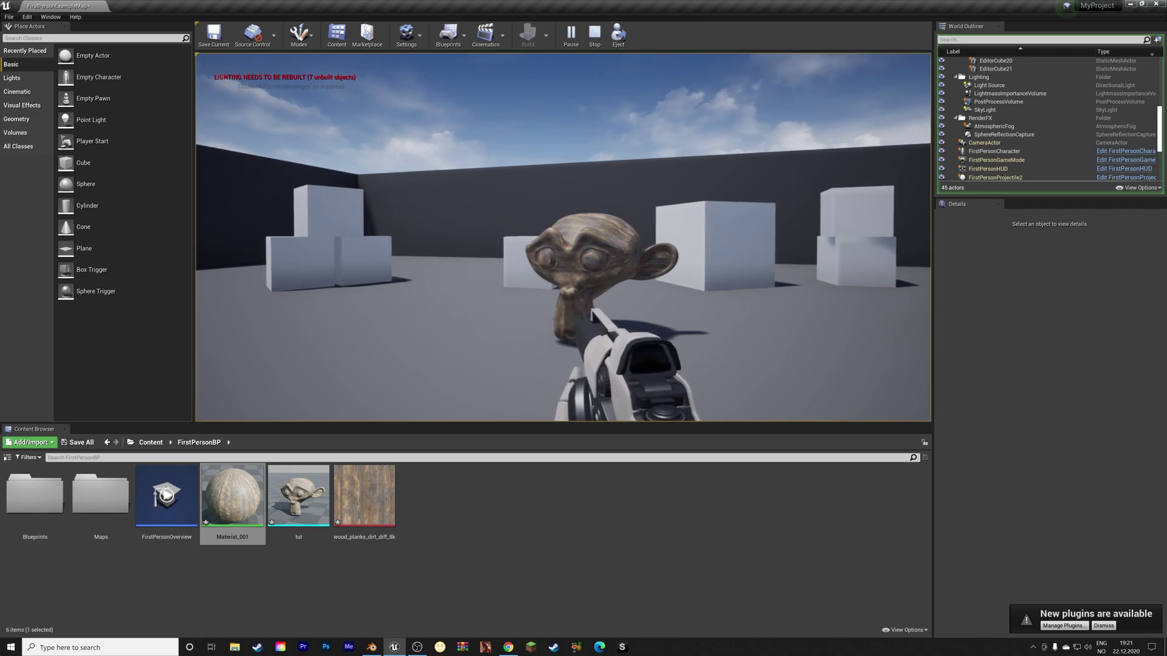